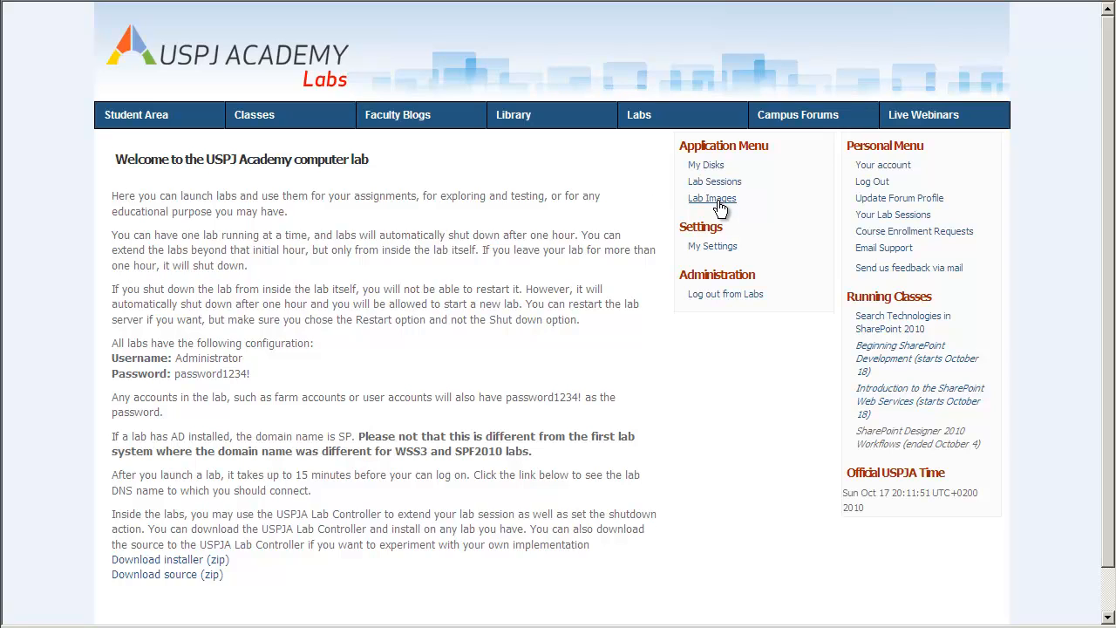
# Step: Launch a new lab from the SPS2010 Lab Image in My Lab Images, keeping the suggested lab name
pyautogui.click(716, 200)
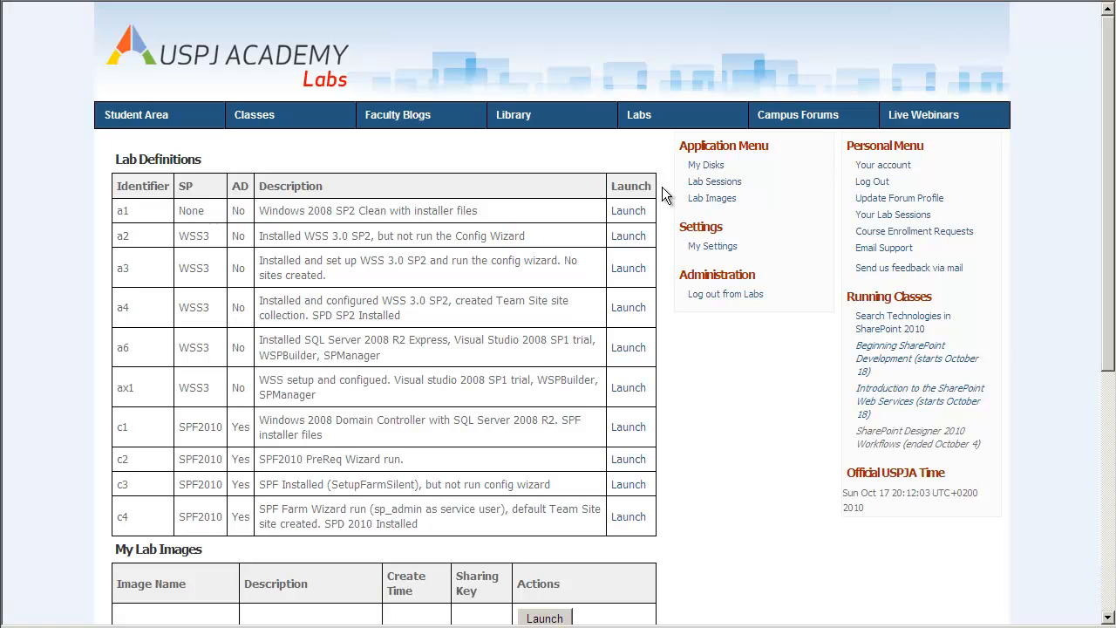
pyautogui.scroll(-5, 662, 187)
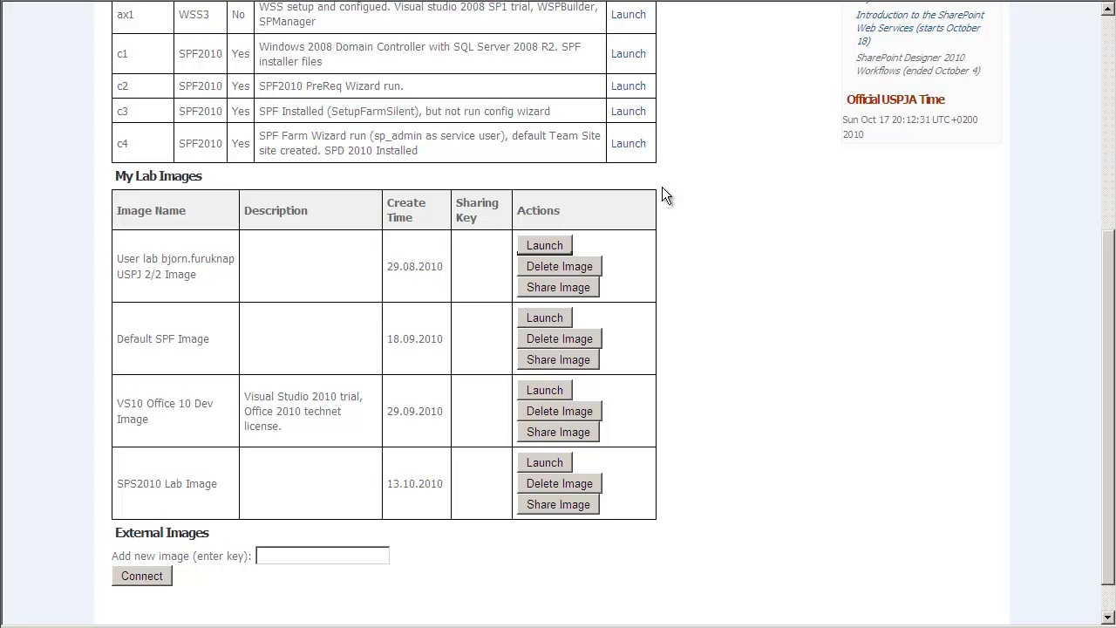
pyautogui.scroll(3, 662, 186)
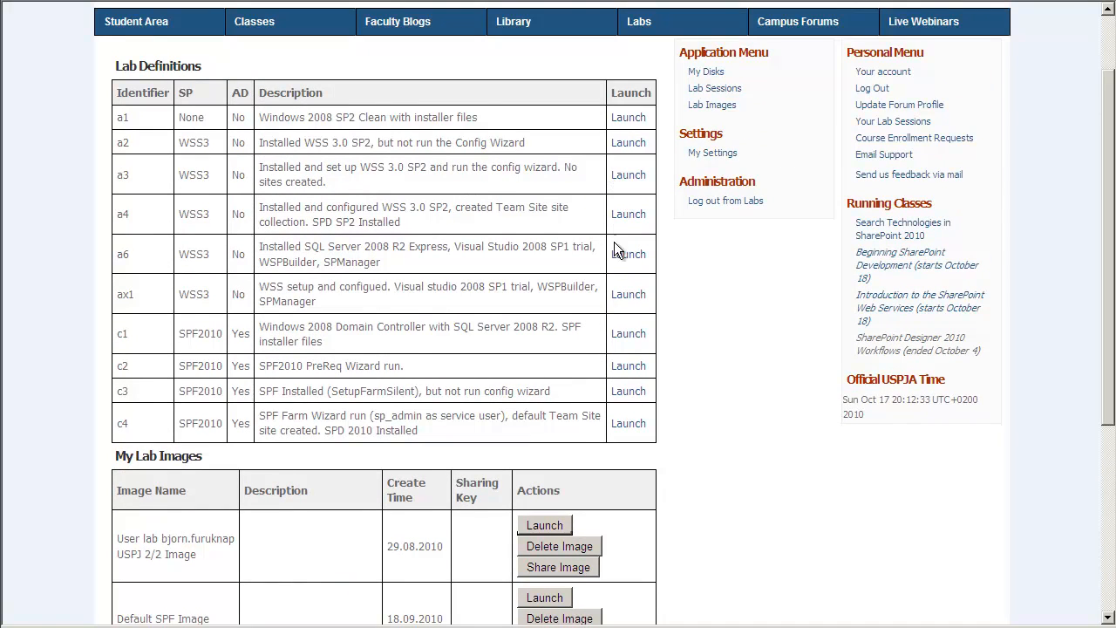
pyautogui.scroll(-3, 678, 336)
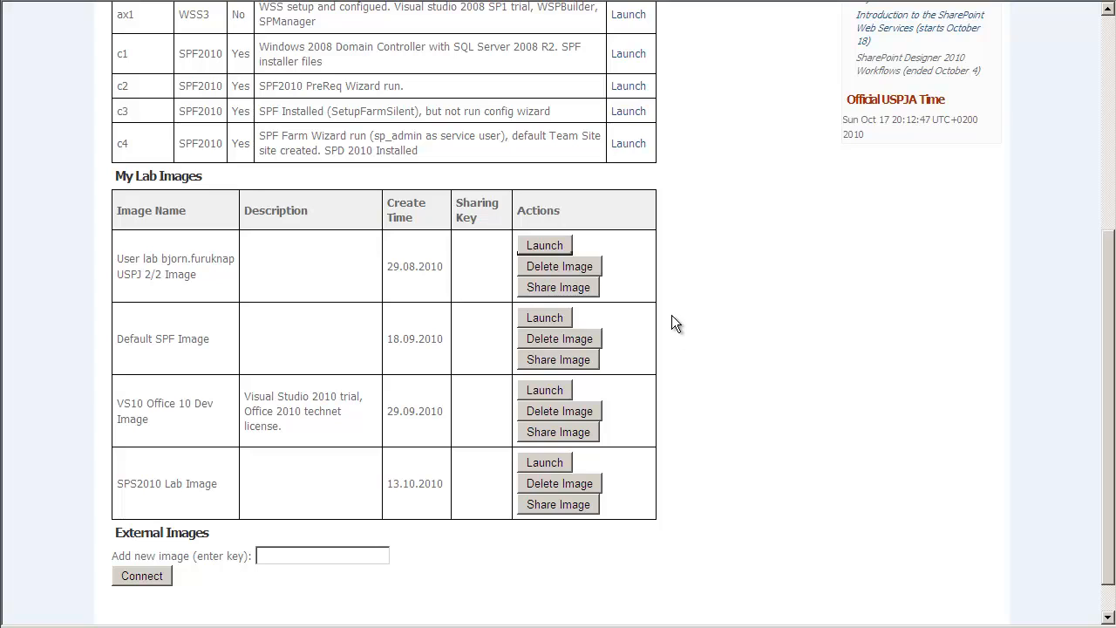
pyautogui.click(523, 249)
pyautogui.click(551, 461)
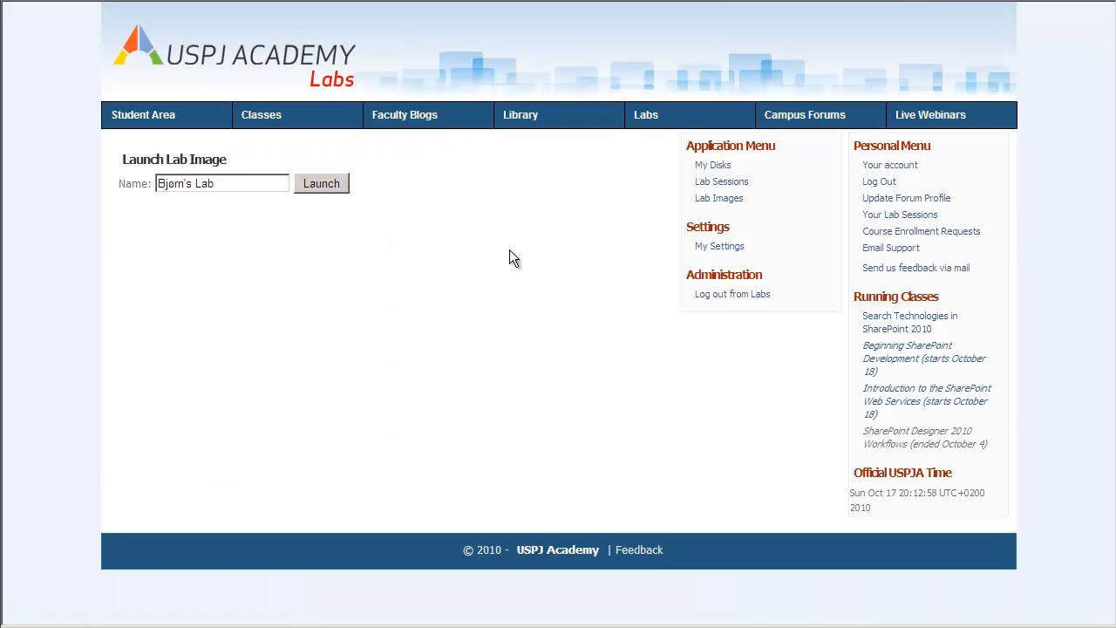
pyautogui.click(320, 184)
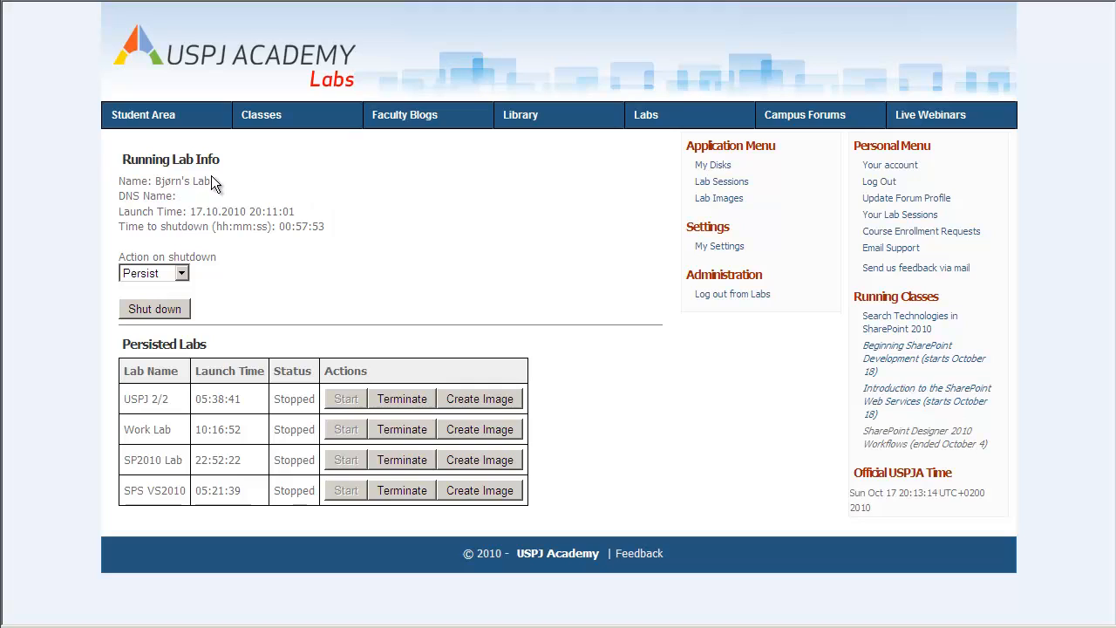
# Step: Set the running lab's action on shutdown to Terminate
pyautogui.moveTo(212, 181); pyautogui.dragTo(173, 196)
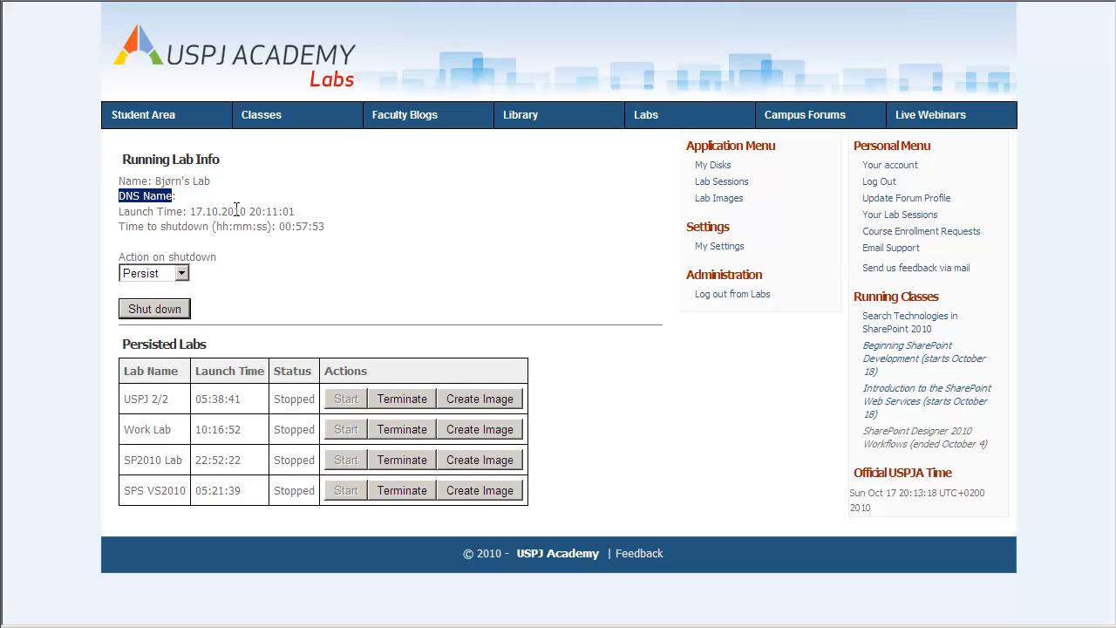
pyautogui.moveTo(344, 225); pyautogui.dragTo(279, 226)
pyautogui.click(277, 227)
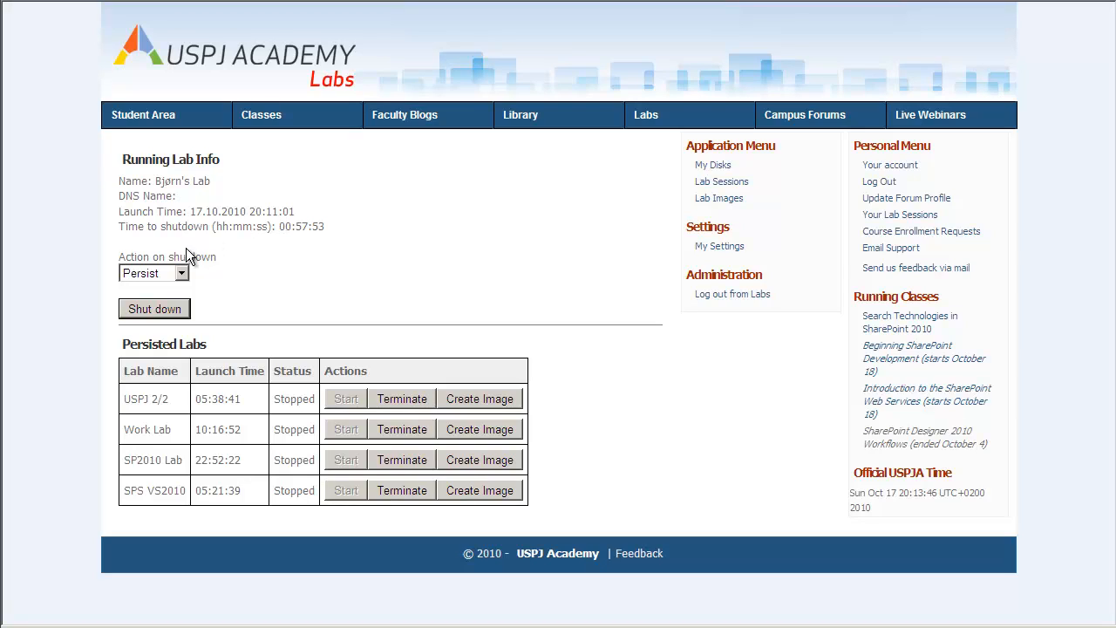
pyautogui.click(182, 273)
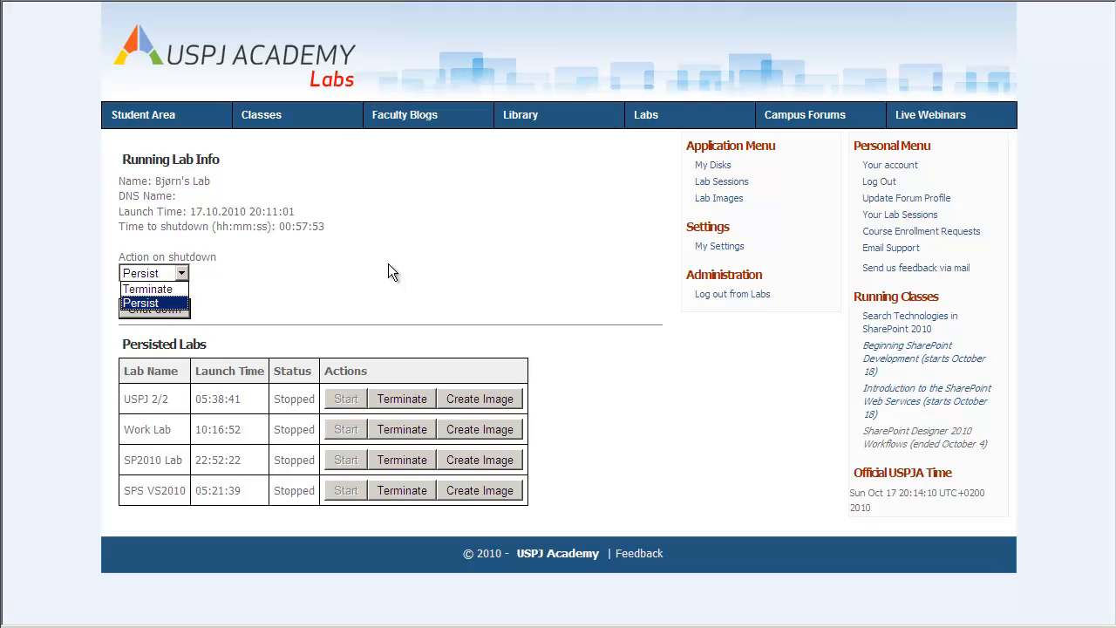
pyautogui.click(155, 294)
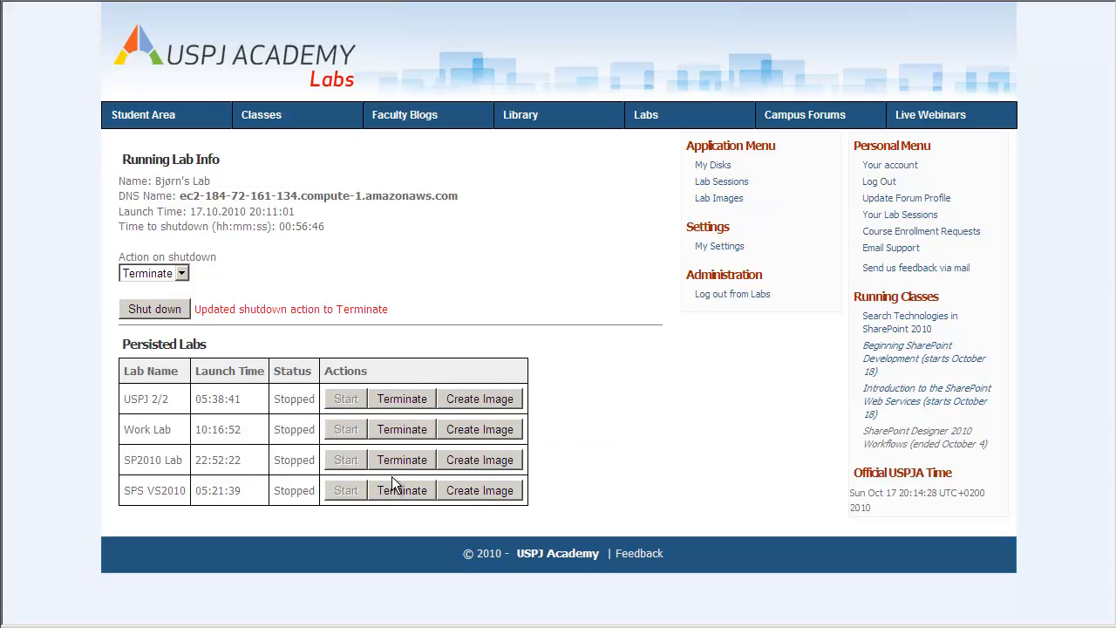
pyautogui.click(520, 281)
# Step: Review the running lab's DNS name and the lab availability email options in My Settings, leaving Email selected
pyautogui.moveTo(404, 195); pyautogui.dragTo(181, 201)
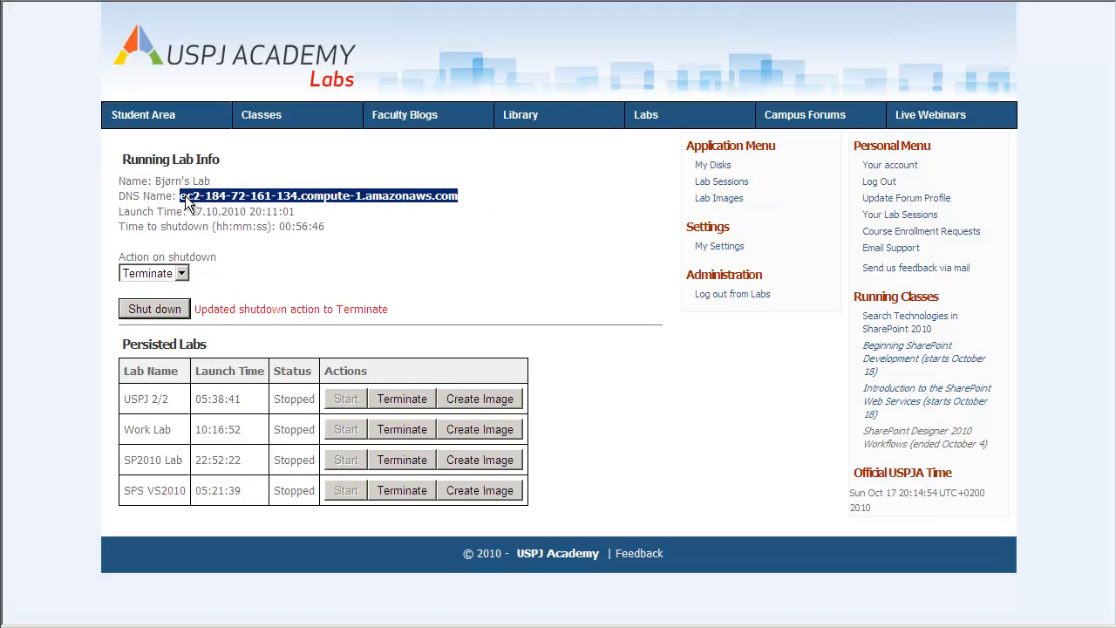
pyautogui.click(185, 203)
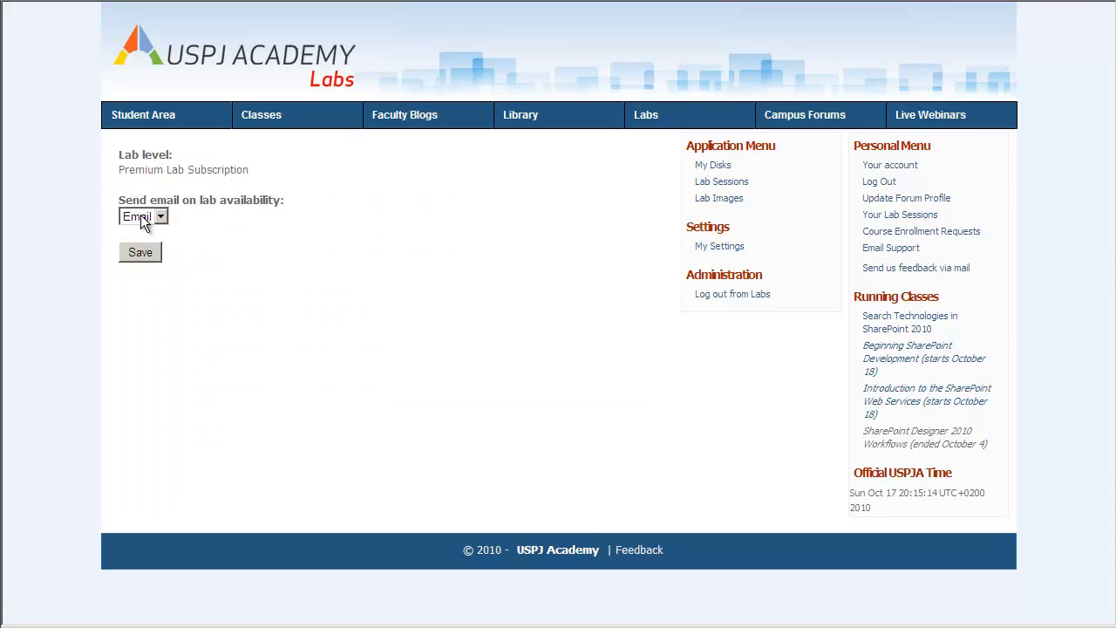
pyautogui.click(144, 217)
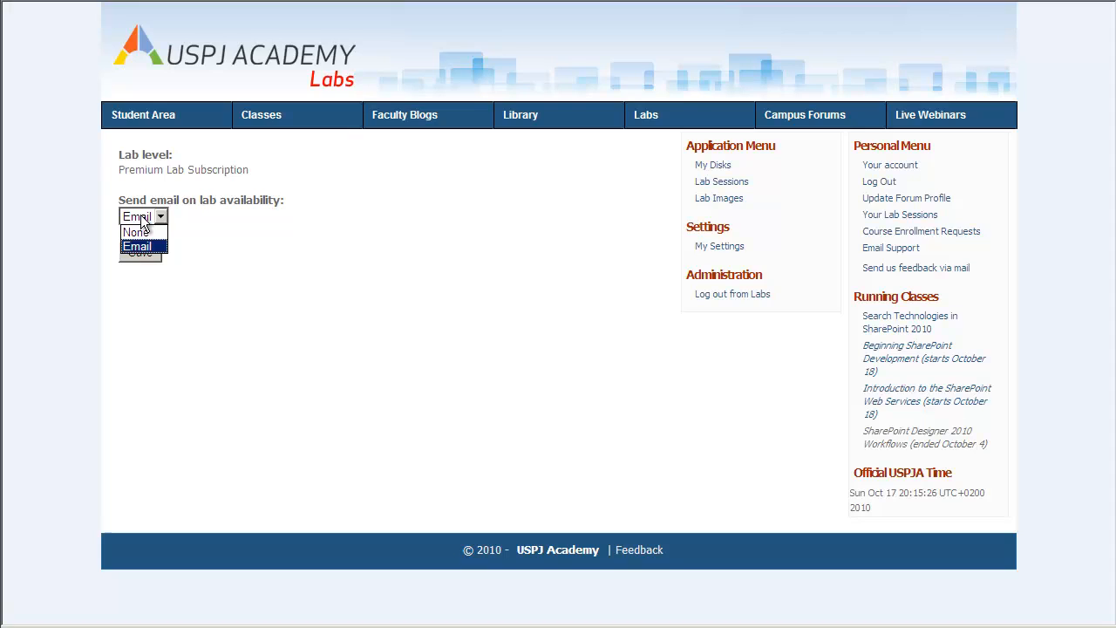
pyautogui.click(244, 215)
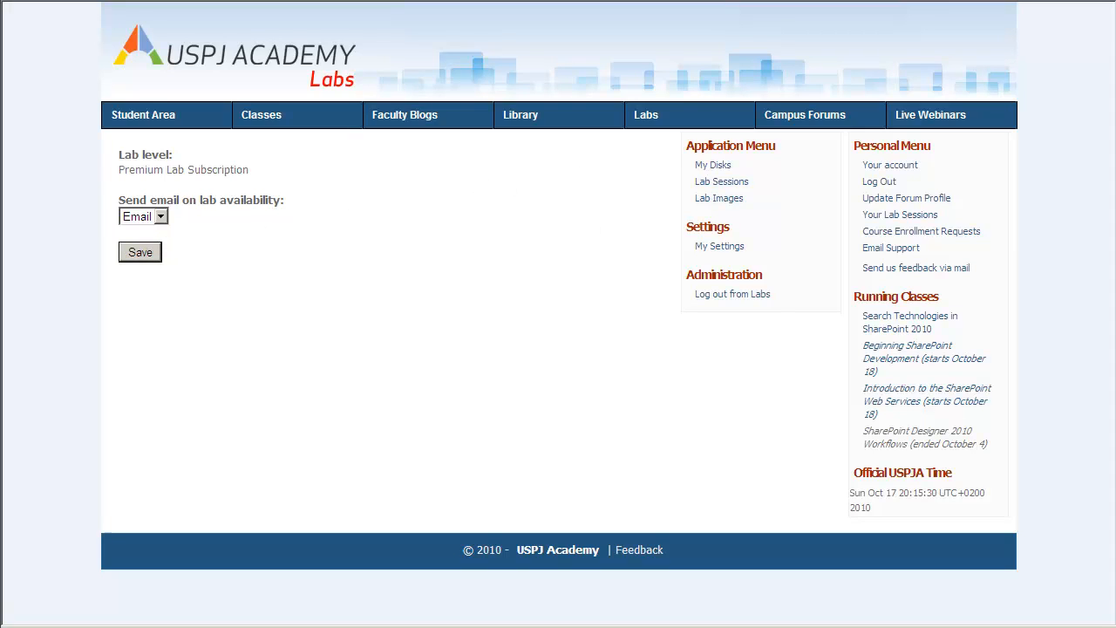
# Step: Return to the lab sessions and check the time to shutdown and the lab-available notification email
pyautogui.click(722, 181)
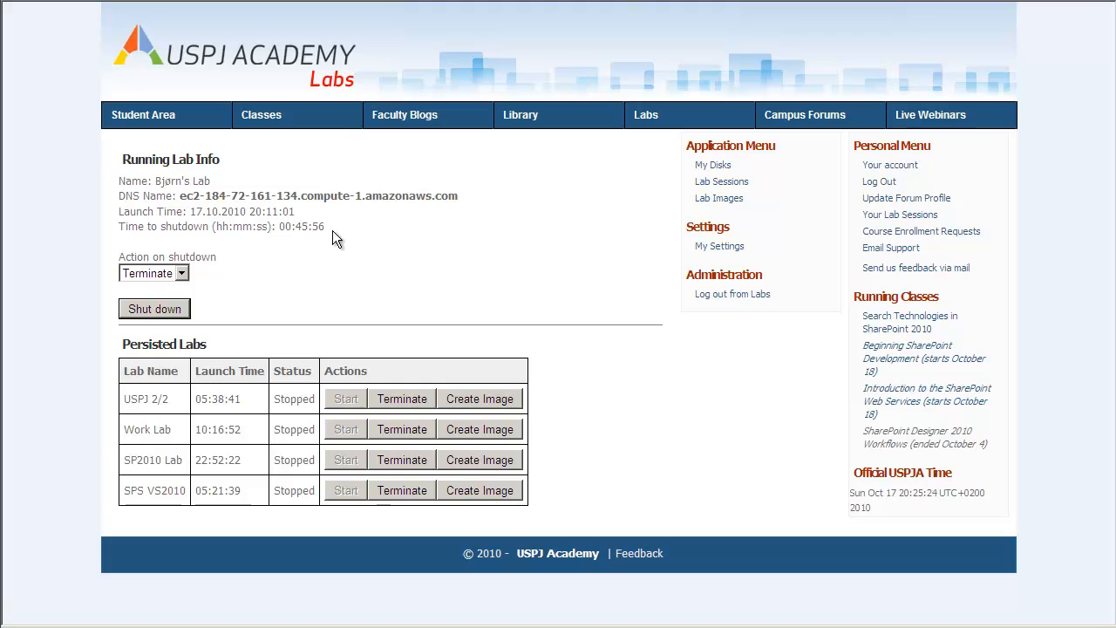
pyautogui.doubleClick(302, 228)
pyautogui.moveTo(302, 227); pyautogui.dragTo(318, 230)
pyautogui.moveTo(1108, 43); pyautogui.dragTo(559, 40)
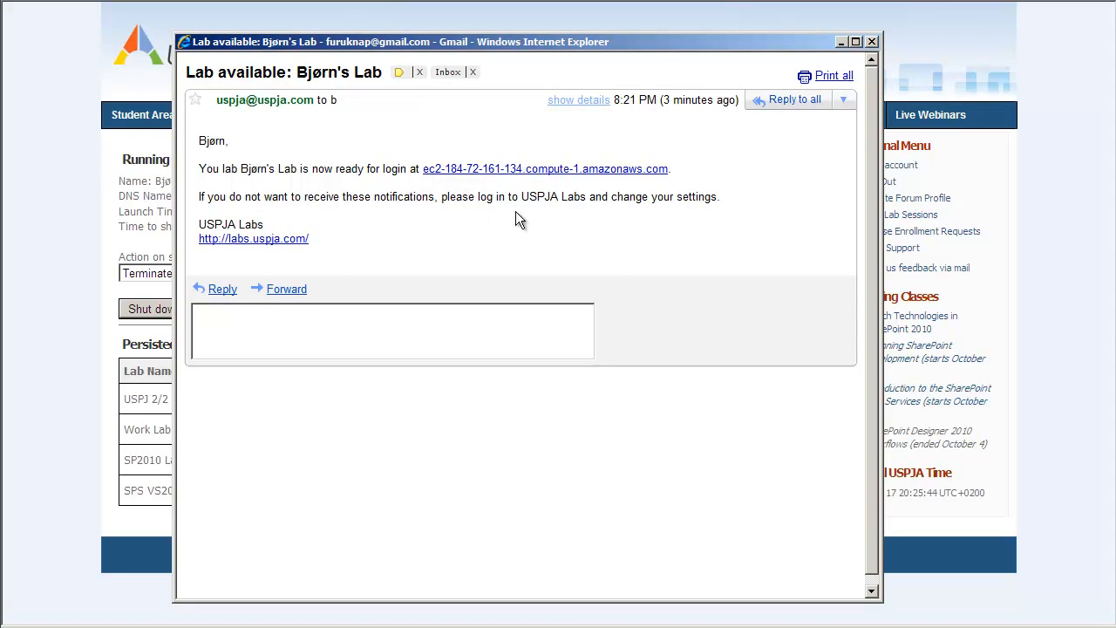
pyautogui.moveTo(690, 50); pyautogui.dragTo(1115, 61)
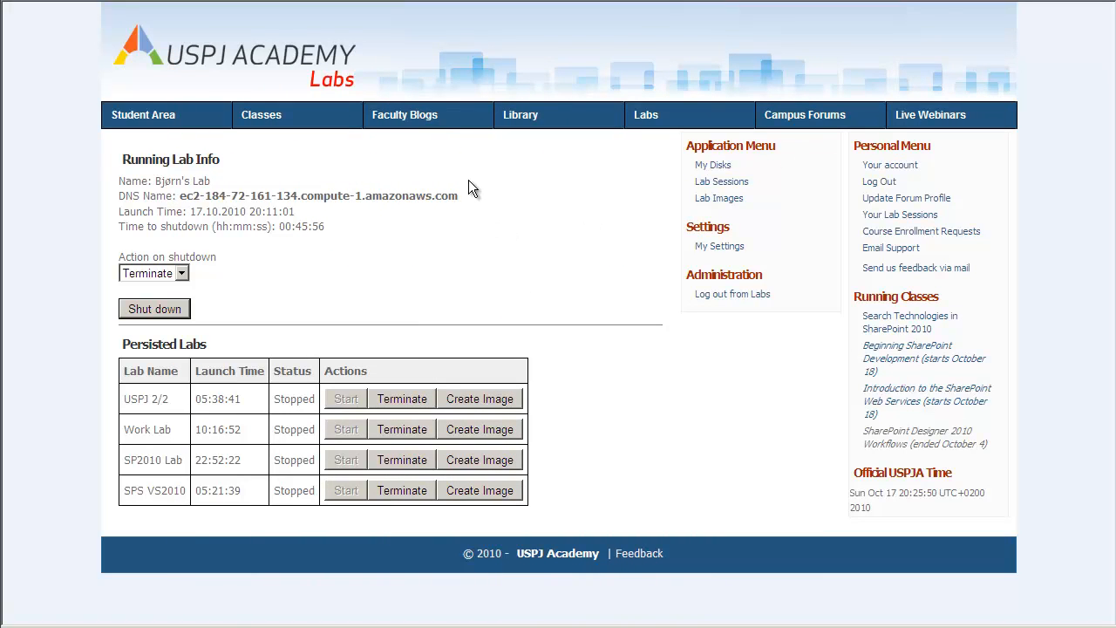
# Step: Copy the running lab's DNS name and run mstsc to start a remote desktop connection to ec2-184-72-161-134.compute-1.amazonaws.com
pyautogui.moveTo(463, 194); pyautogui.dragTo(183, 200)
pyautogui.click(503, 206)
pyautogui.press('super')
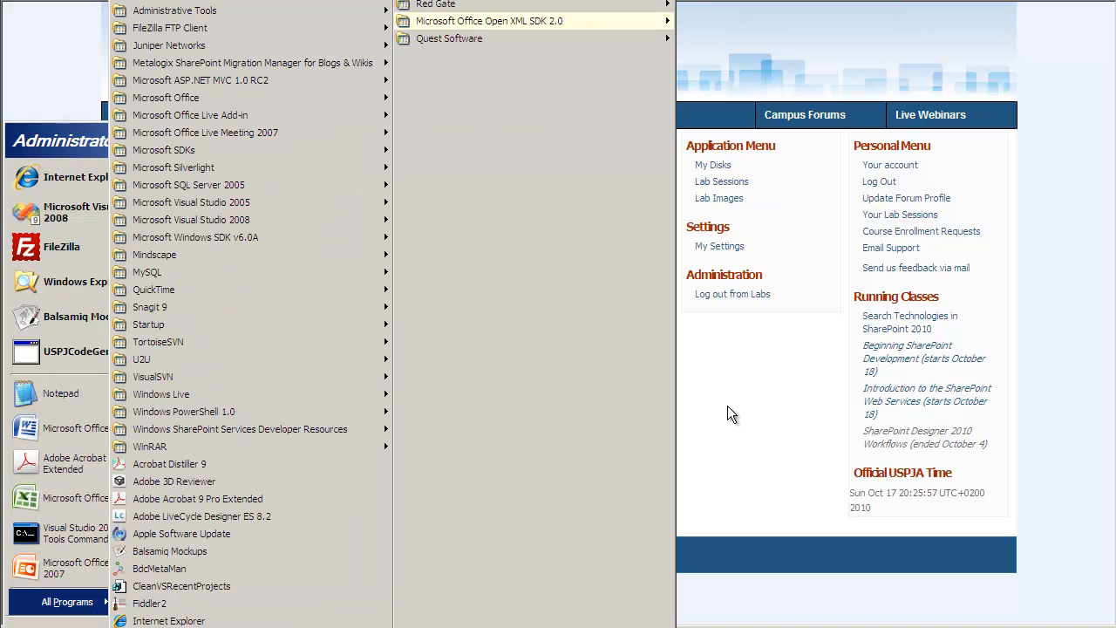
pyautogui.click(730, 405)
pyautogui.press('super')
pyautogui.click(223, 393)
pyautogui.write('mstsc')
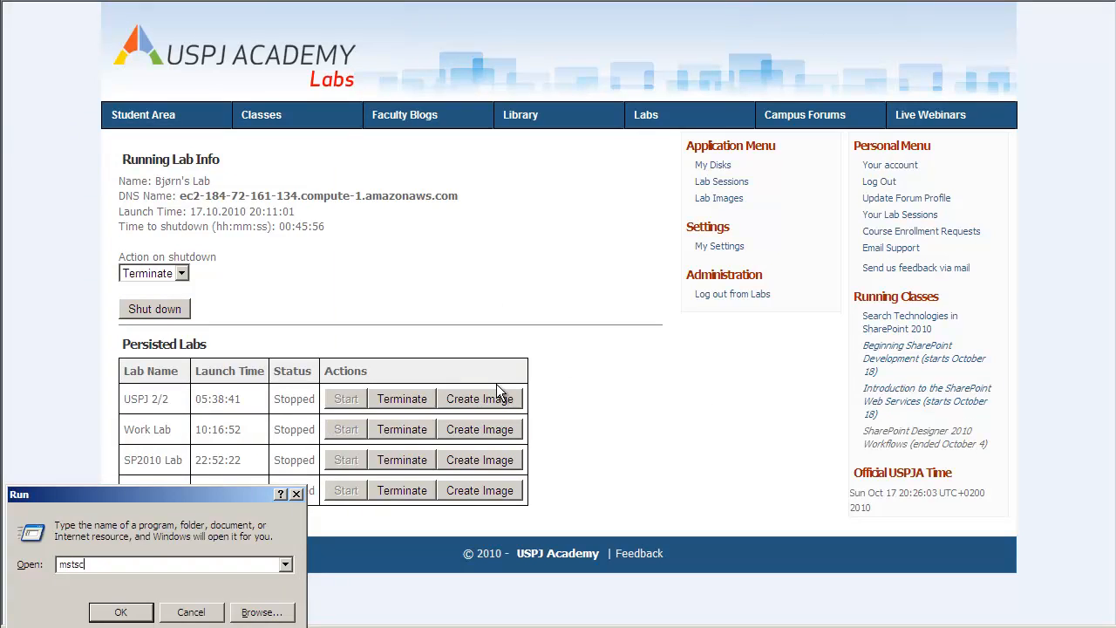
pyautogui.press('Return')
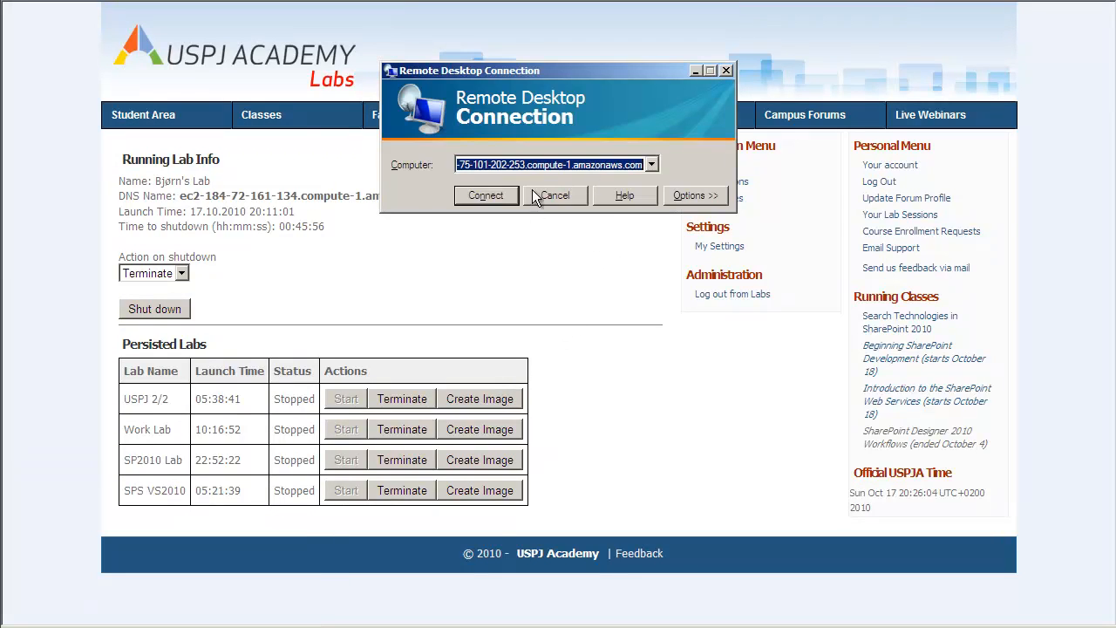
pyautogui.click(488, 196)
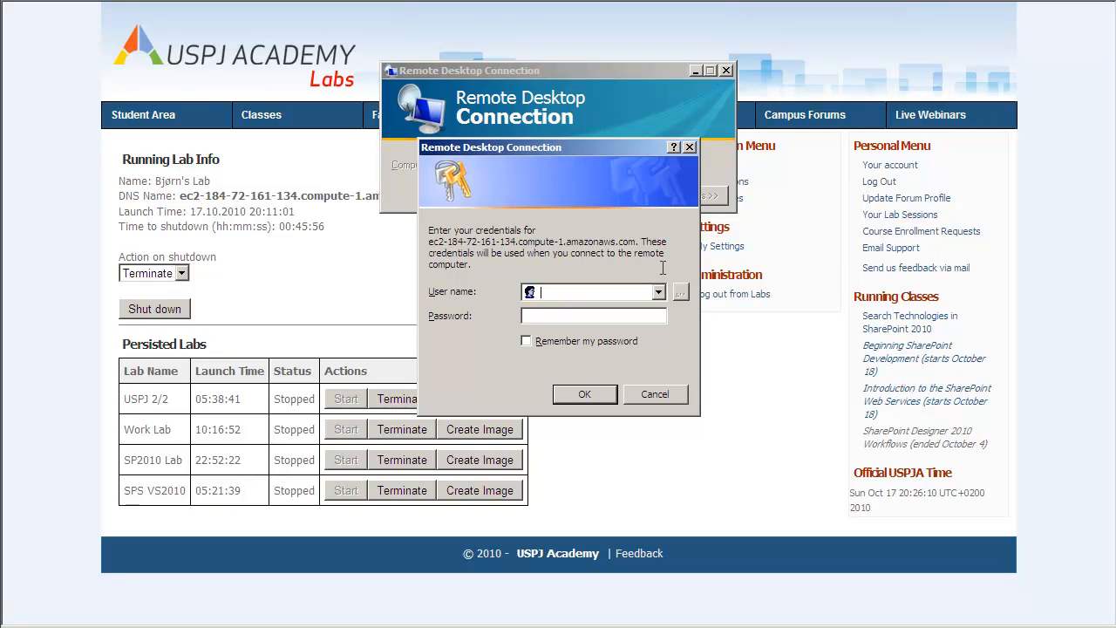
# Step: Log in to the remote lab as SP\administrator with the account password
pyautogui.write('SP\\administrator')
pyautogui.press('Tab')
pyautogui.write('***')
pyautogui.press('BackSpace')
pyautogui.press('BackSpace')
pyautogui.press('BackSpace')
pyautogui.write('*************')
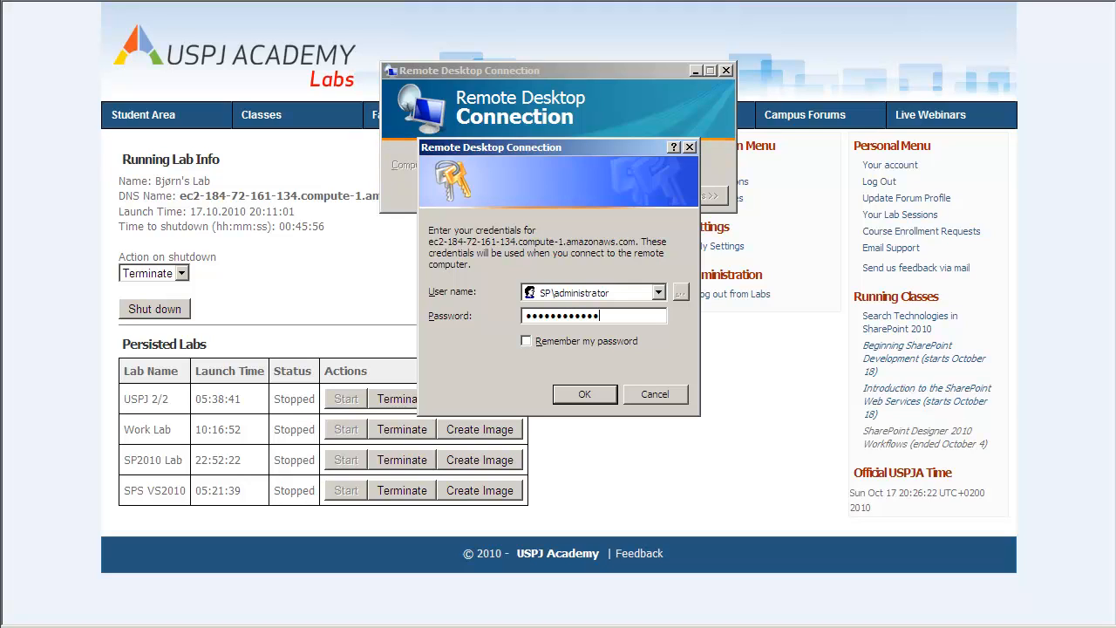
pyautogui.press('Return')
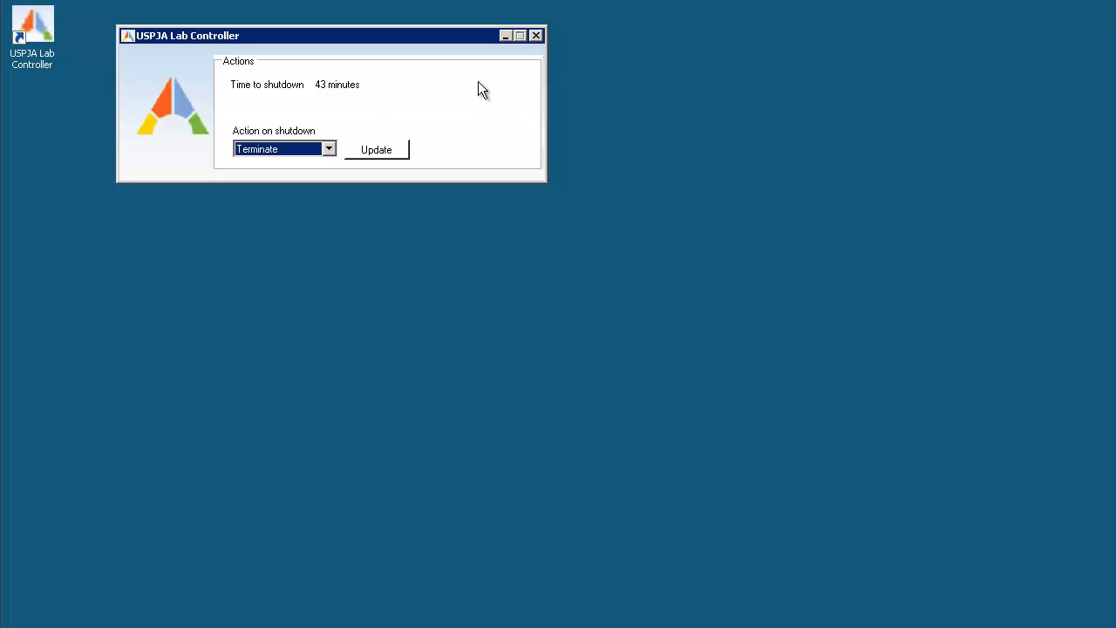
# Step: Examine the available shutdown actions in the USPJA Lab Controller, leaving Terminate selected
pyautogui.click(314, 155)
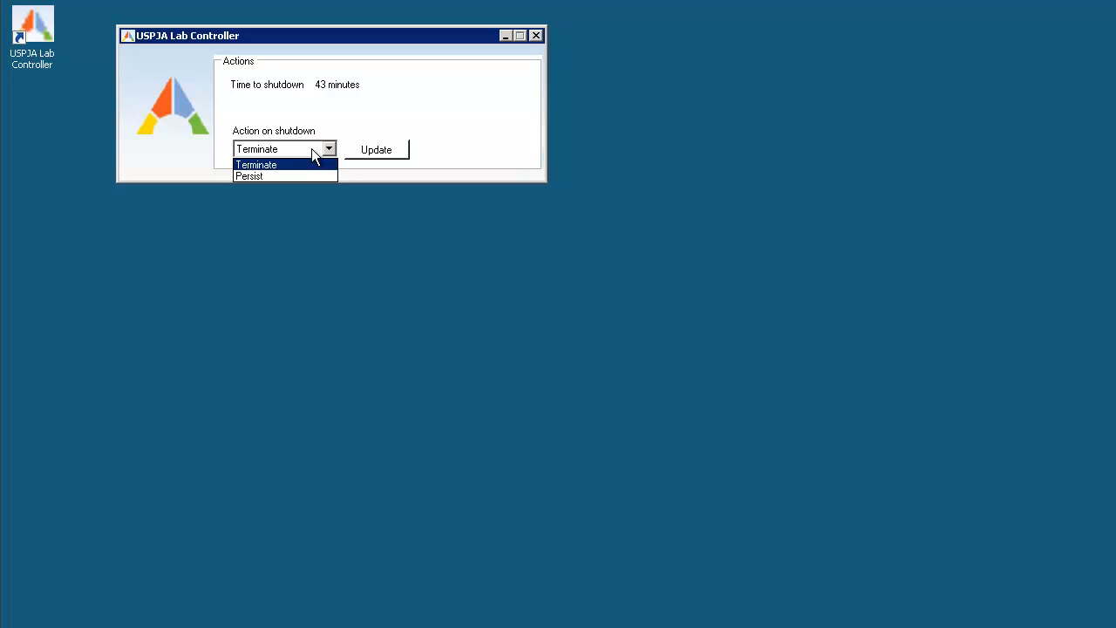
pyautogui.click(391, 102)
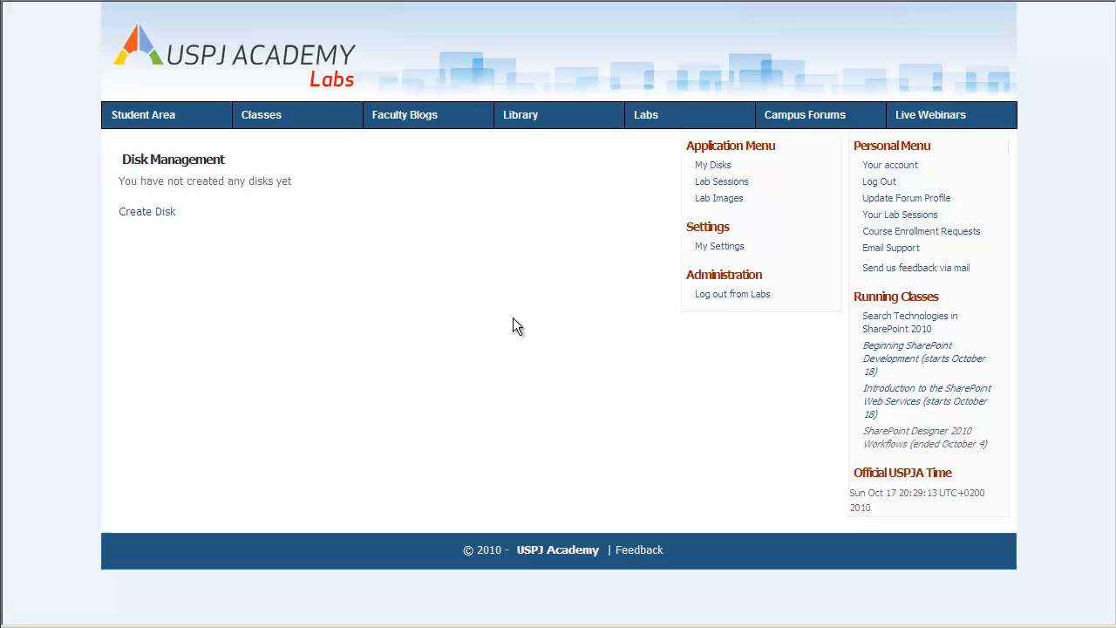
# Step: Create a 40 GB disk named "Disk 1" in the lab site's Disk Management
pyautogui.click(711, 166)
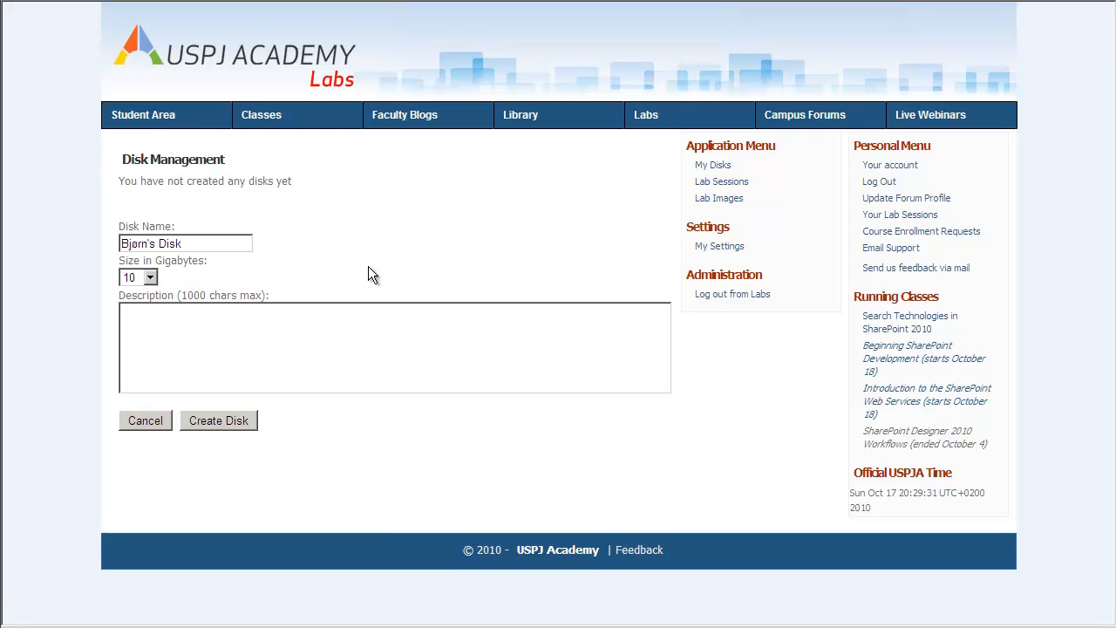
pyautogui.click(150, 278)
pyautogui.moveTo(150, 14)
pyautogui.mouseDown()
pyautogui.moveTo(155, 301)
pyautogui.moveTo(153, 4)
pyautogui.mouseUp()
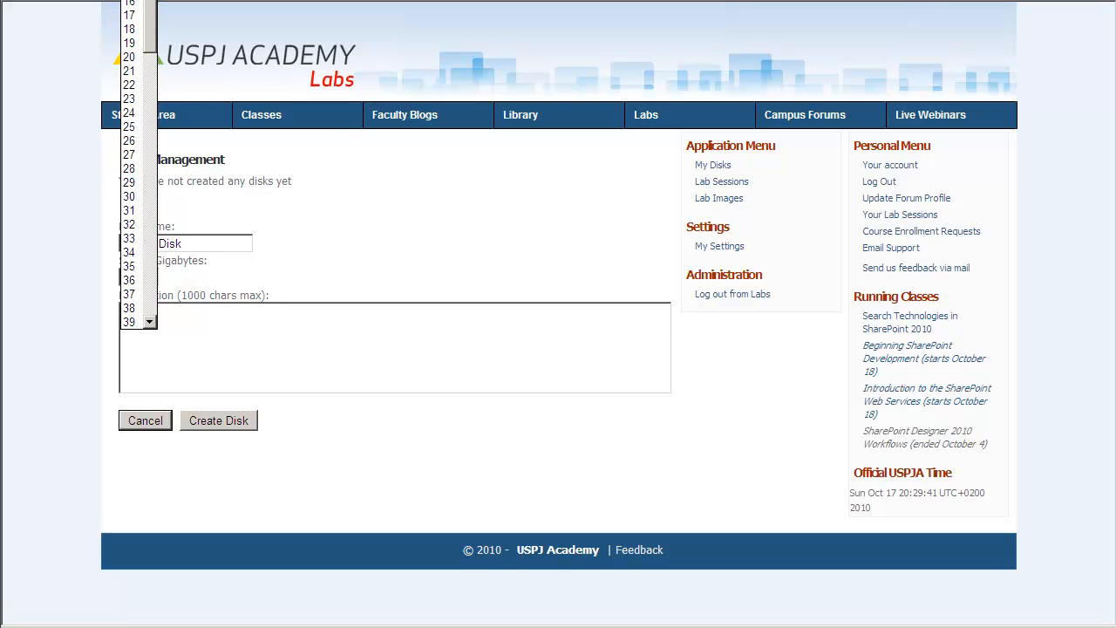
pyautogui.scroll(-4, 135, 145)
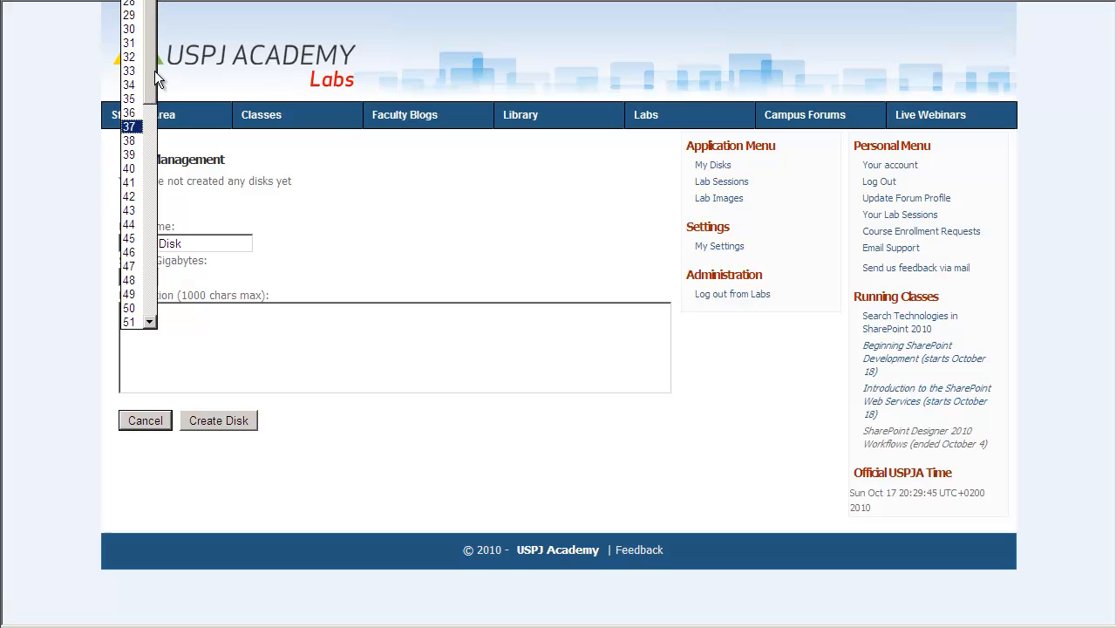
pyautogui.click(138, 166)
pyautogui.moveTo(205, 245); pyautogui.dragTo(127, 247)
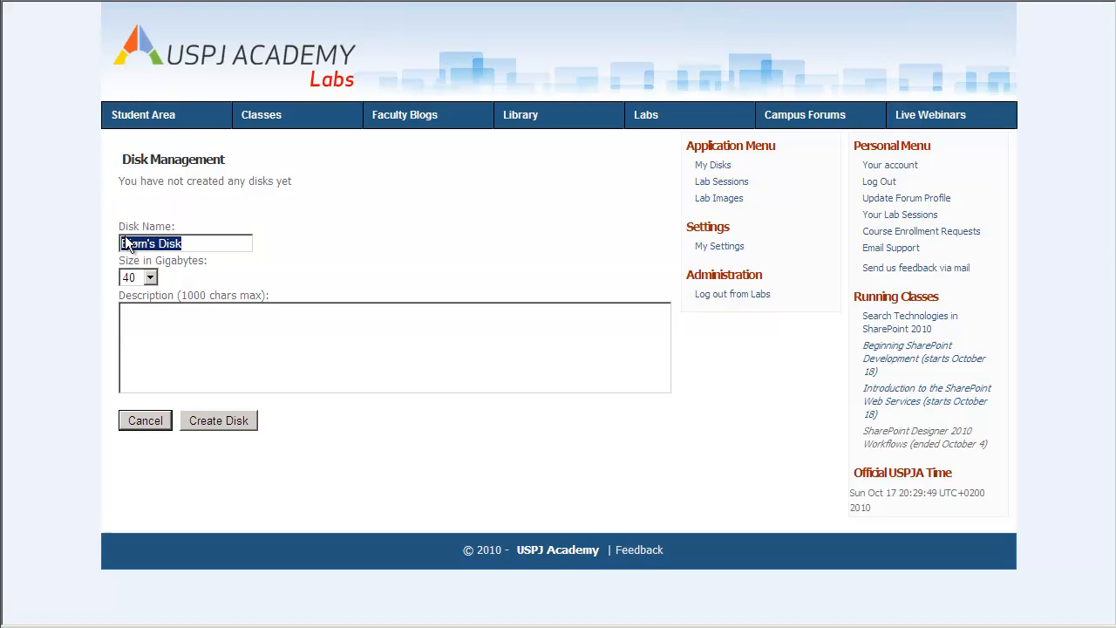
pyautogui.write('Disk 1')
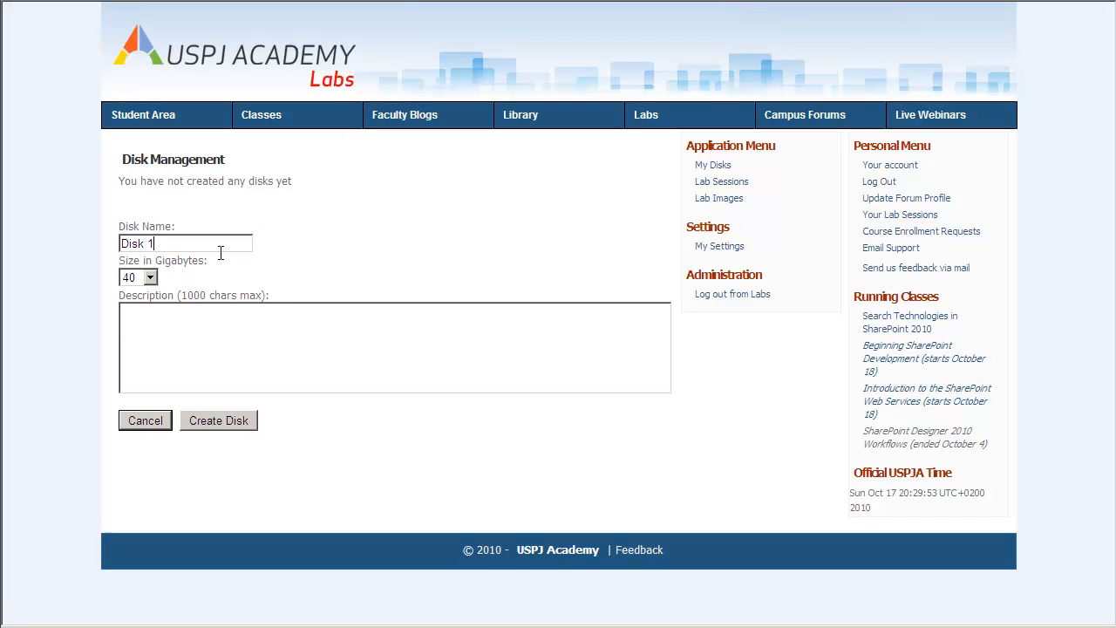
pyautogui.click(235, 420)
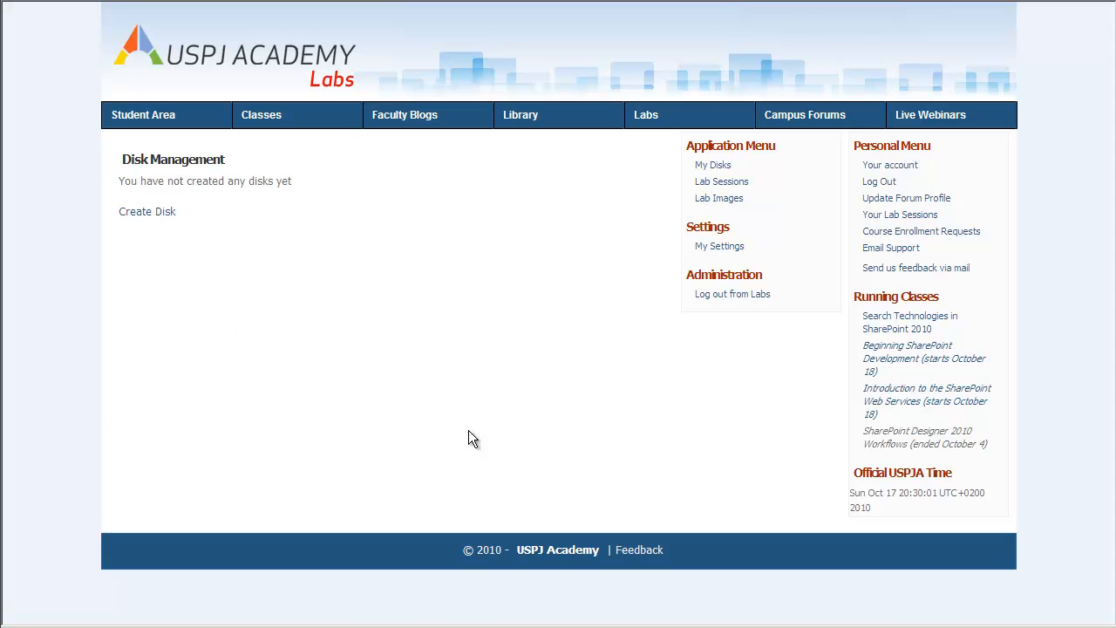
# Step: Attach Disk 1 to the last lab session offered in the attachment list
pyautogui.click(712, 166)
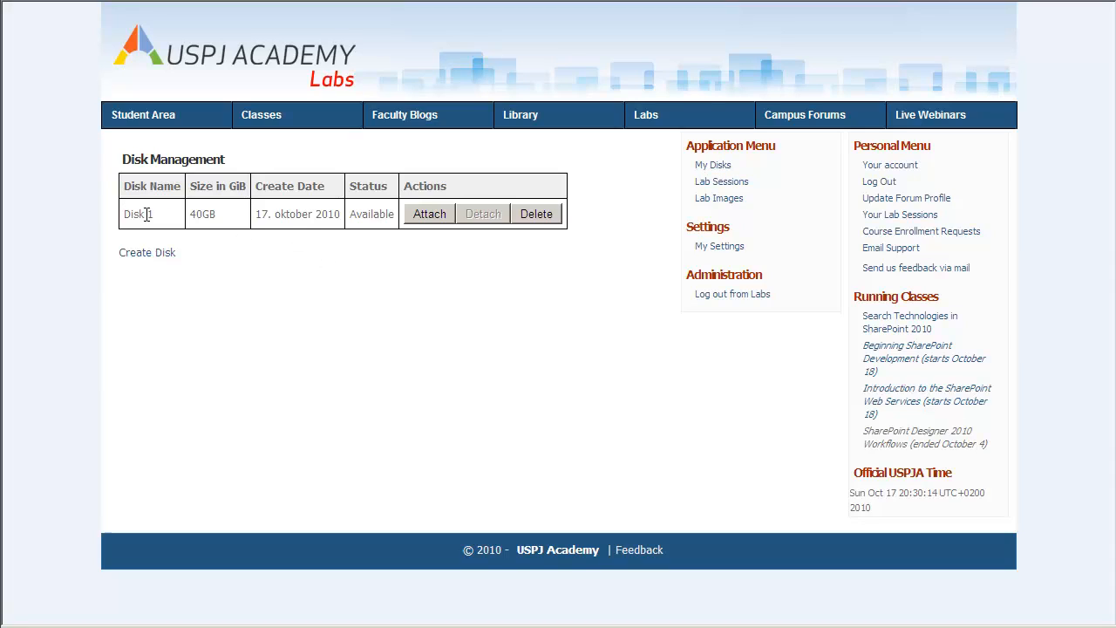
pyautogui.click(427, 219)
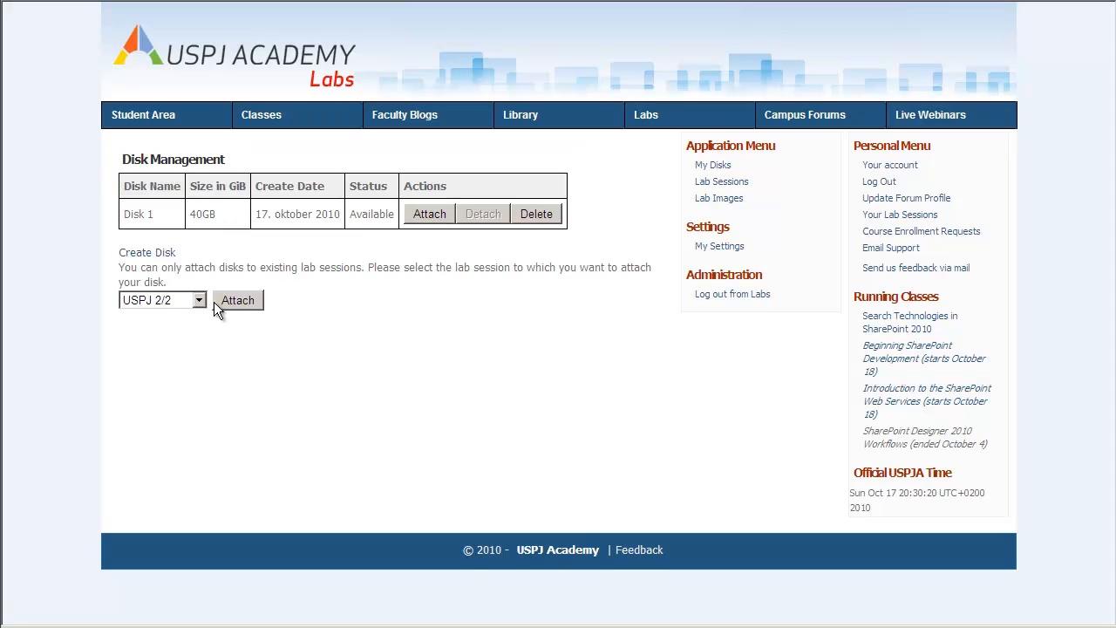
pyautogui.click(199, 300)
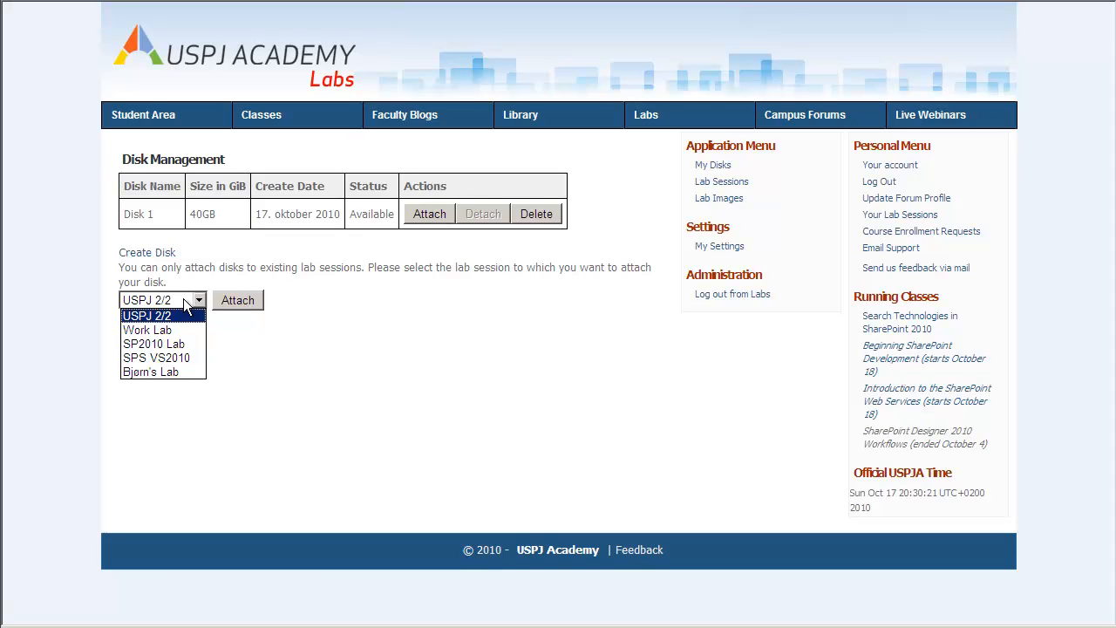
pyautogui.click(170, 372)
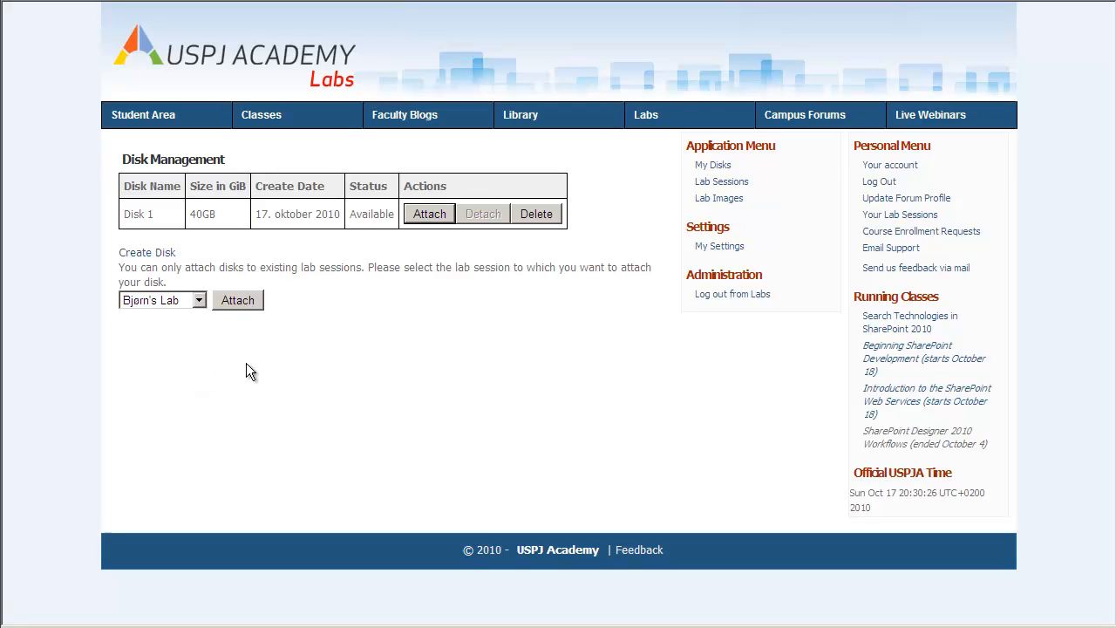
pyautogui.click(239, 301)
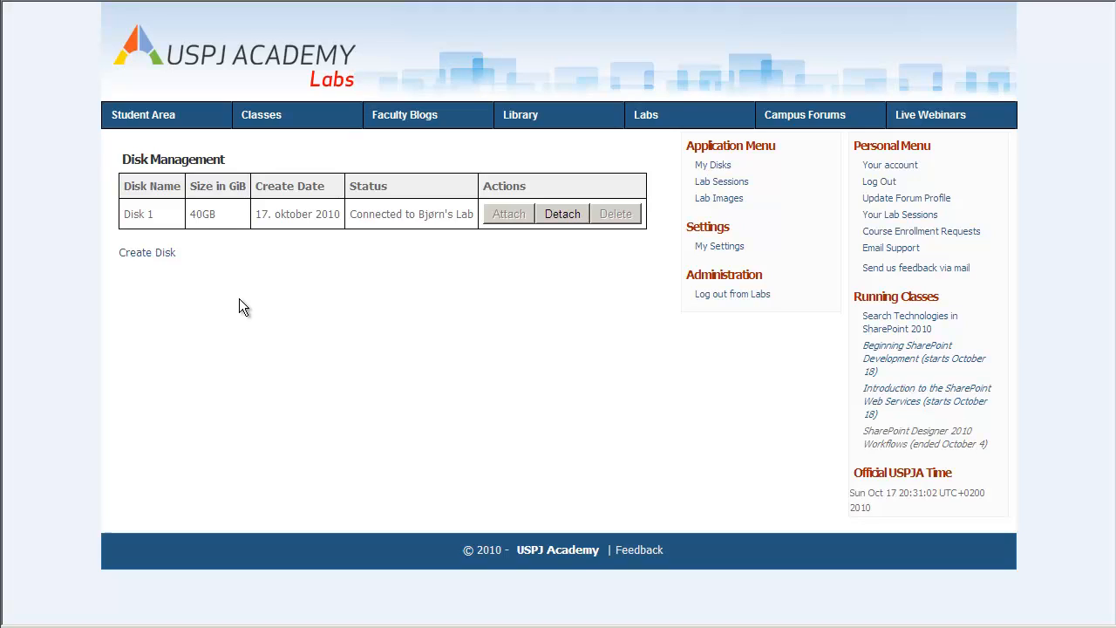
# Step: Detach Disk 1 from the lab session it is connected to
pyautogui.click(148, 255)
pyautogui.click(556, 212)
pyautogui.click(523, 324)
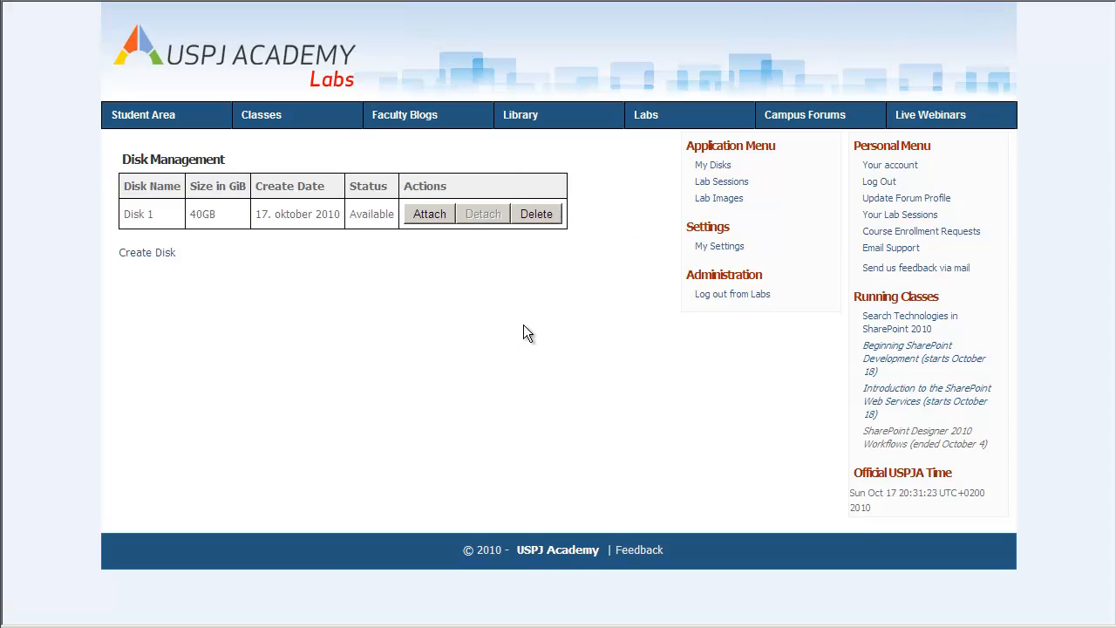
# Step: Share the SPS2010 Lab Image from My Lab Images
pyautogui.click(728, 201)
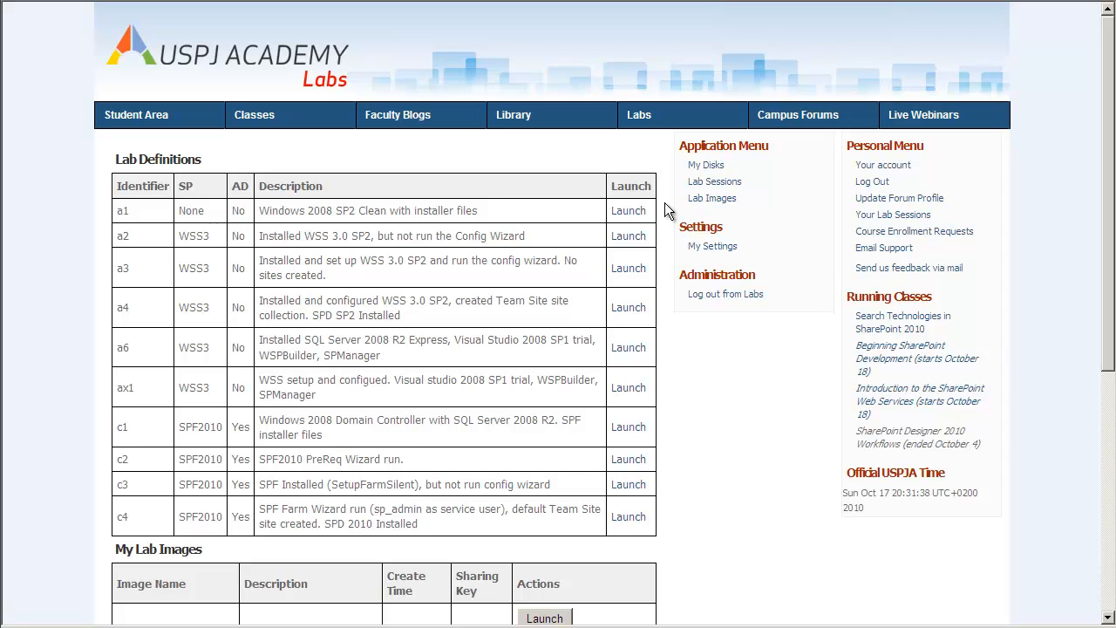
pyautogui.scroll(-5, 665, 204)
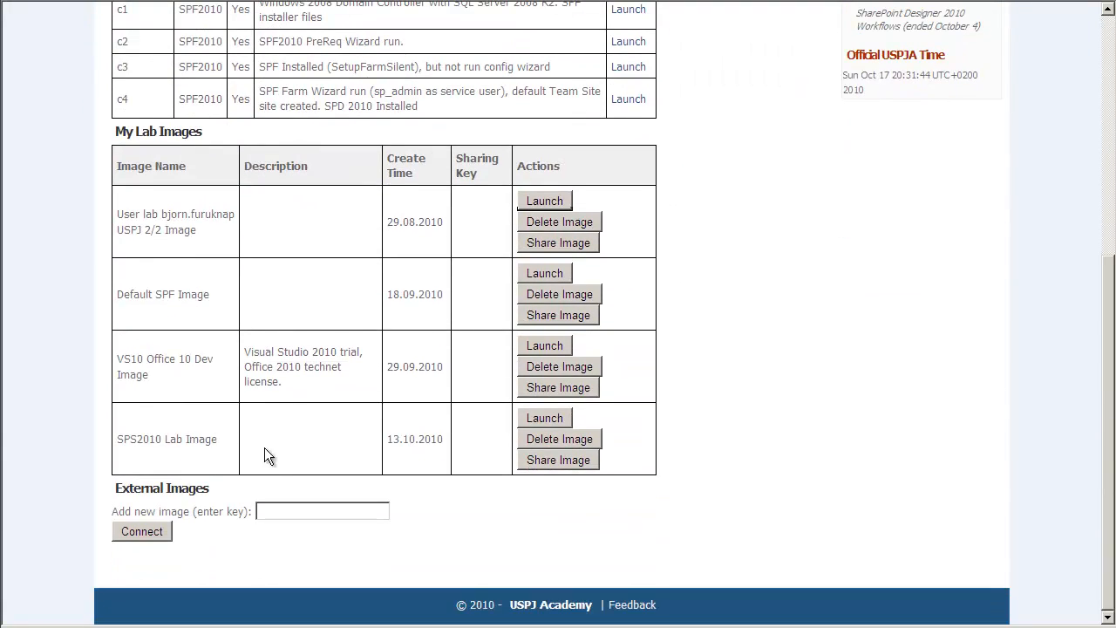
pyautogui.click(558, 463)
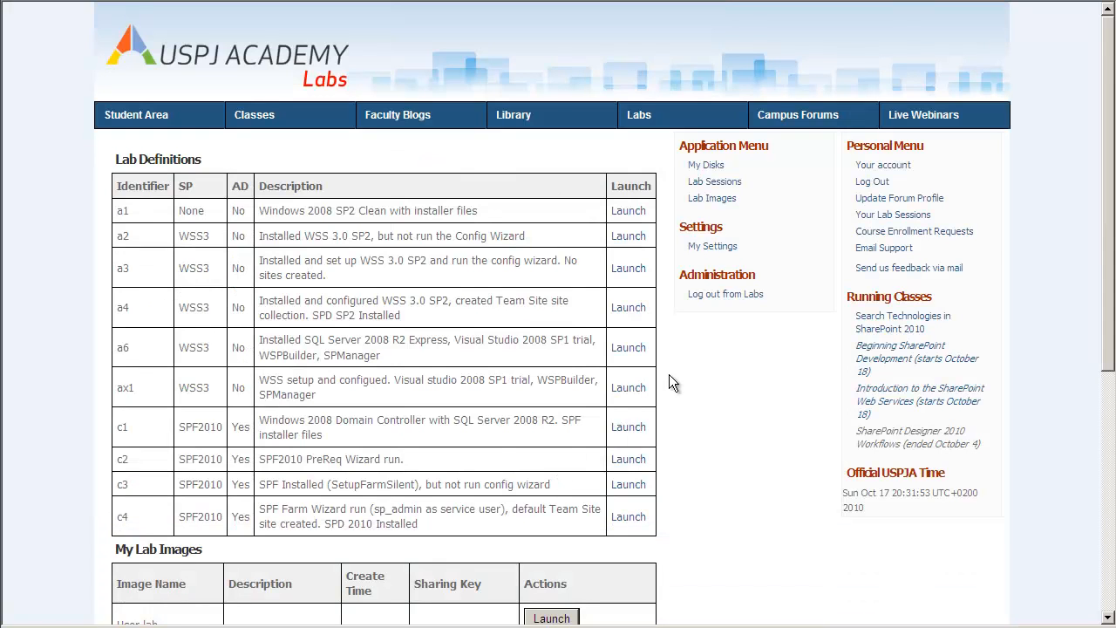
# Step: Copy the SPS2010 Lab Image's sharing key and use it as the image key to connect a new external image
pyautogui.scroll(-5, 669, 380)
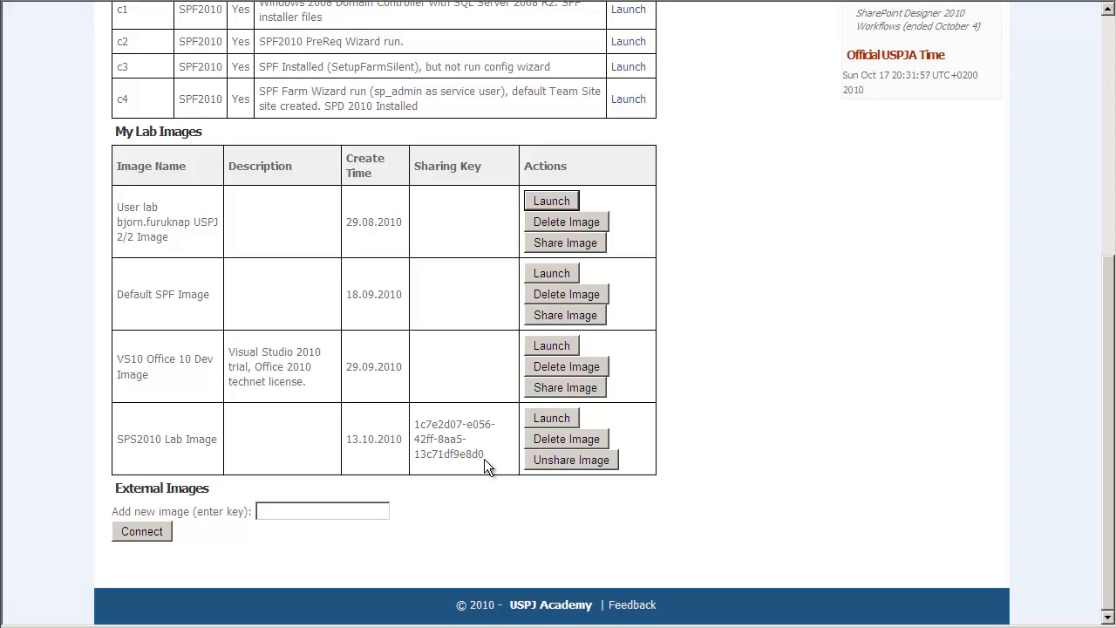
pyautogui.moveTo(484, 457); pyautogui.dragTo(415, 423)
pyautogui.hotkey('ctrl', 'c')
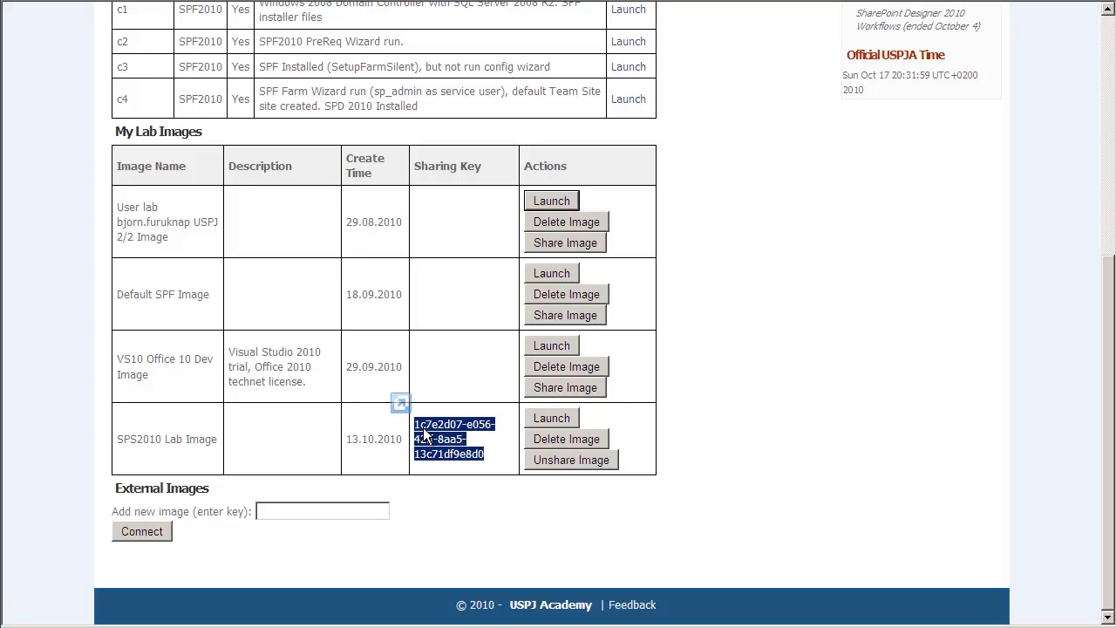
pyautogui.click(435, 432)
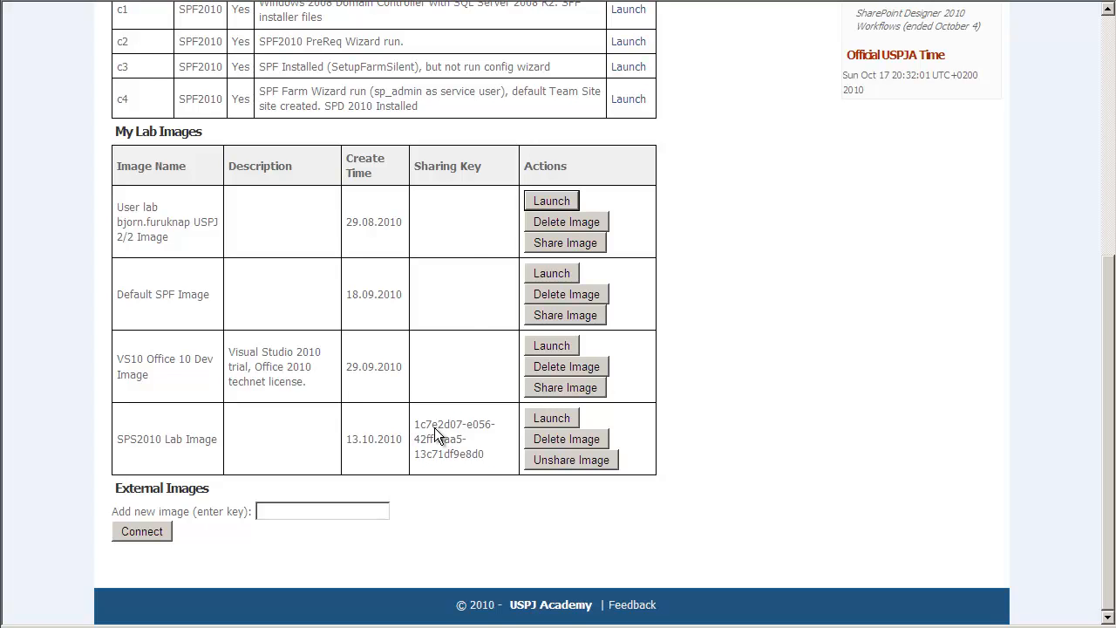
pyautogui.click(280, 508)
pyautogui.hotkey('ctrl', 'v')
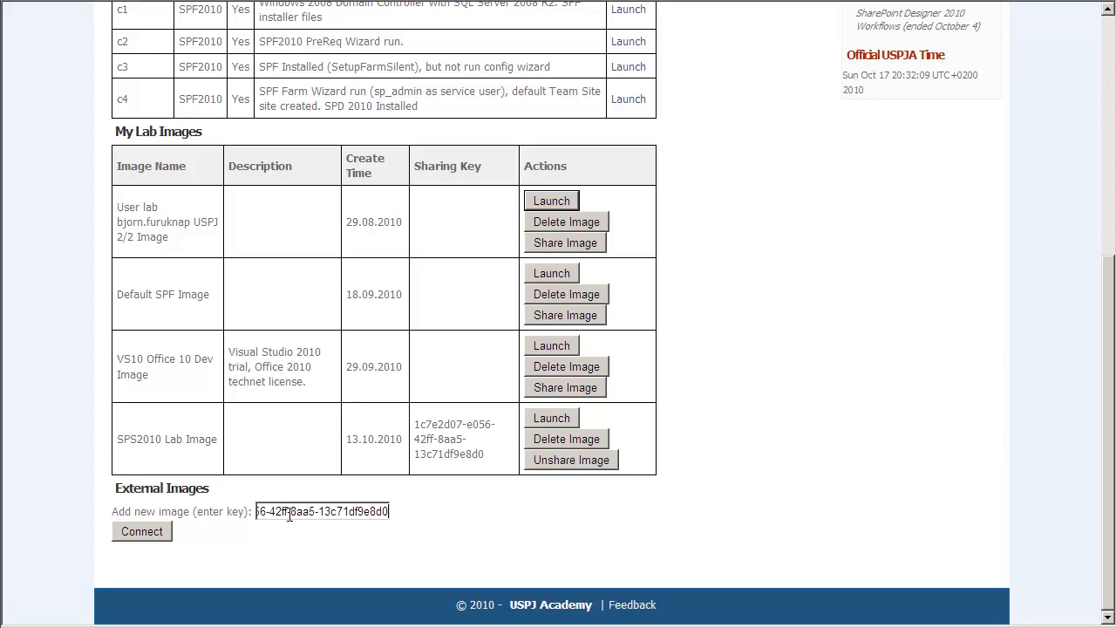
pyautogui.click(153, 531)
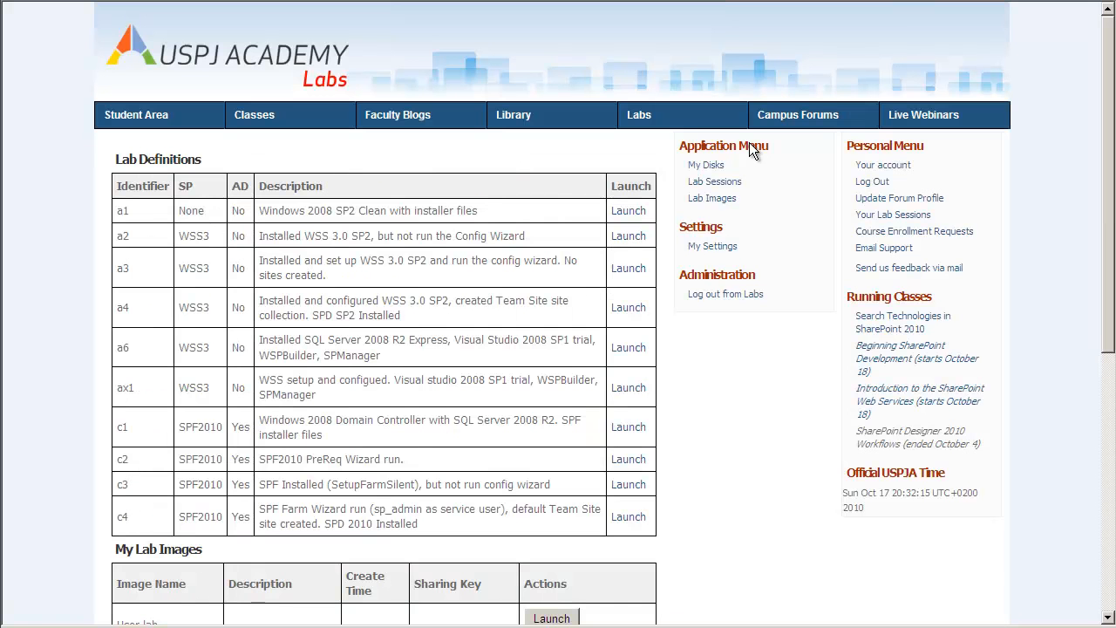
# Step: View the launch form of the connected external SPS2010 Lab Image and return to the lab images without launching it
pyautogui.scroll(-5, 685, 381)
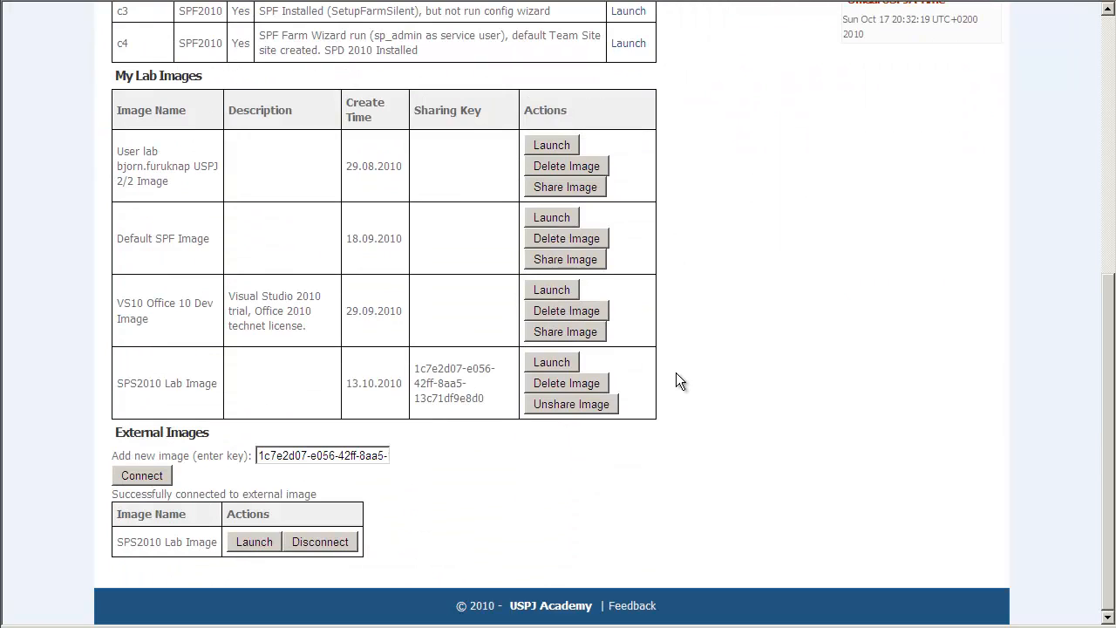
pyautogui.click(255, 543)
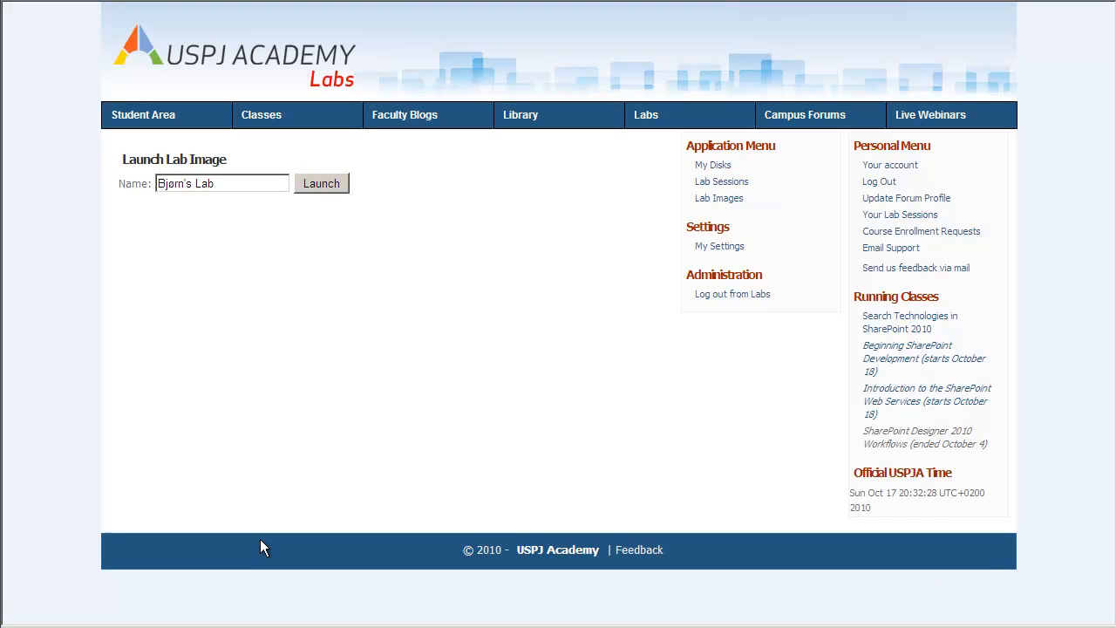
pyautogui.click(731, 201)
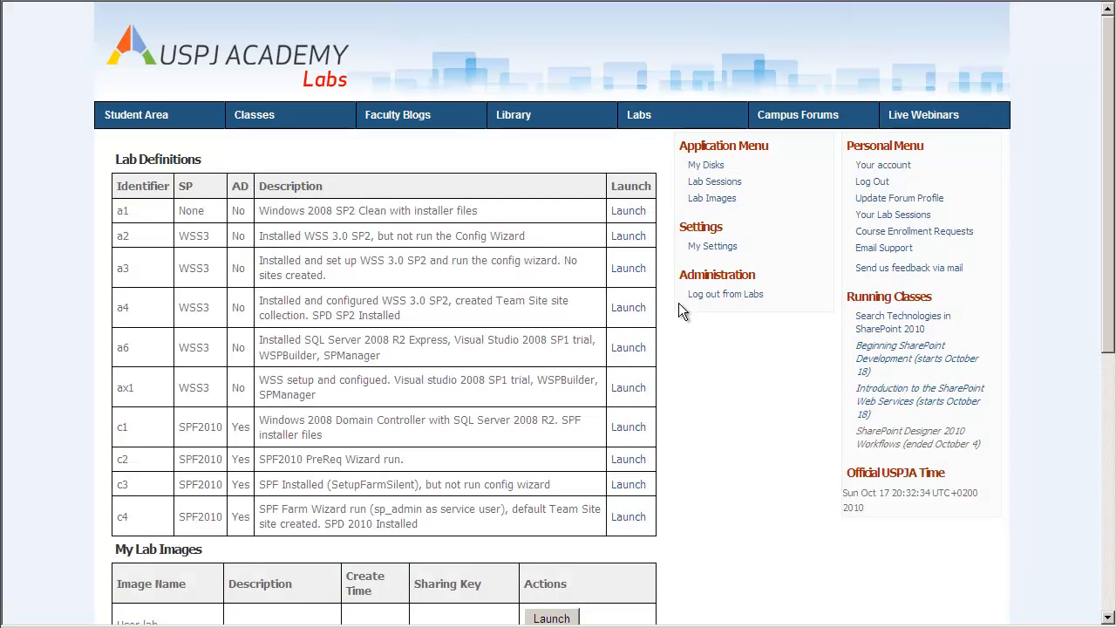
# Step: Unshare the SPS2010 Lab Image in My Lab Images
pyautogui.scroll(-5, 671, 314)
pyautogui.scroll(-5, 670, 329)
pyautogui.click(569, 403)
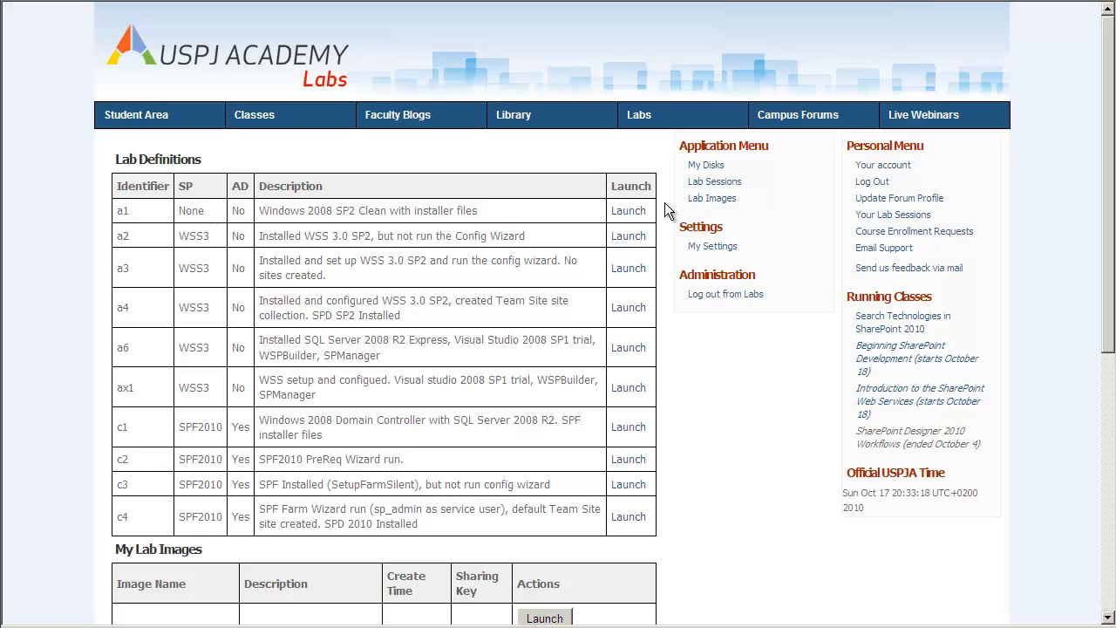
# Step: Start the stopped USPJ 2/2 lab from the persisted labs in Lab Sessions
pyautogui.scroll(-4, 666, 208)
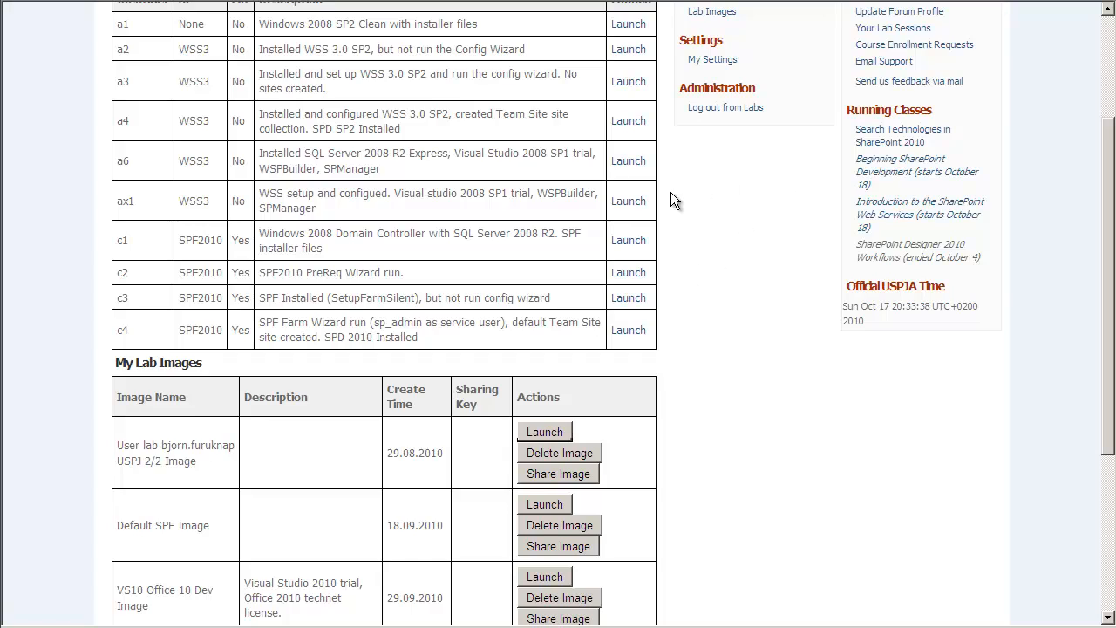
pyautogui.scroll(4, 670, 194)
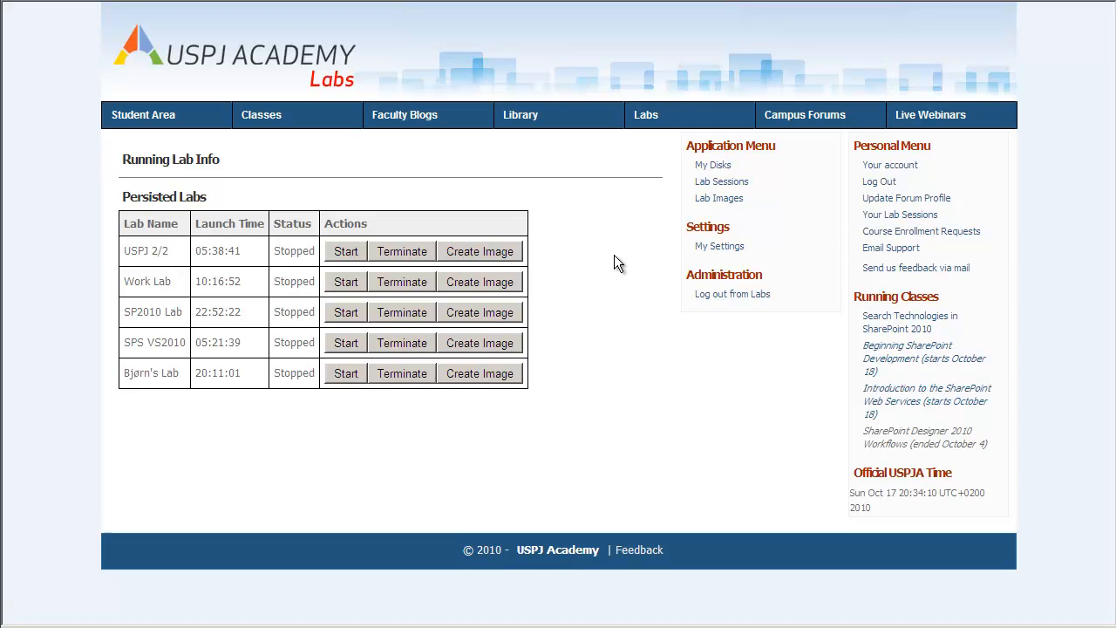
pyautogui.click(347, 251)
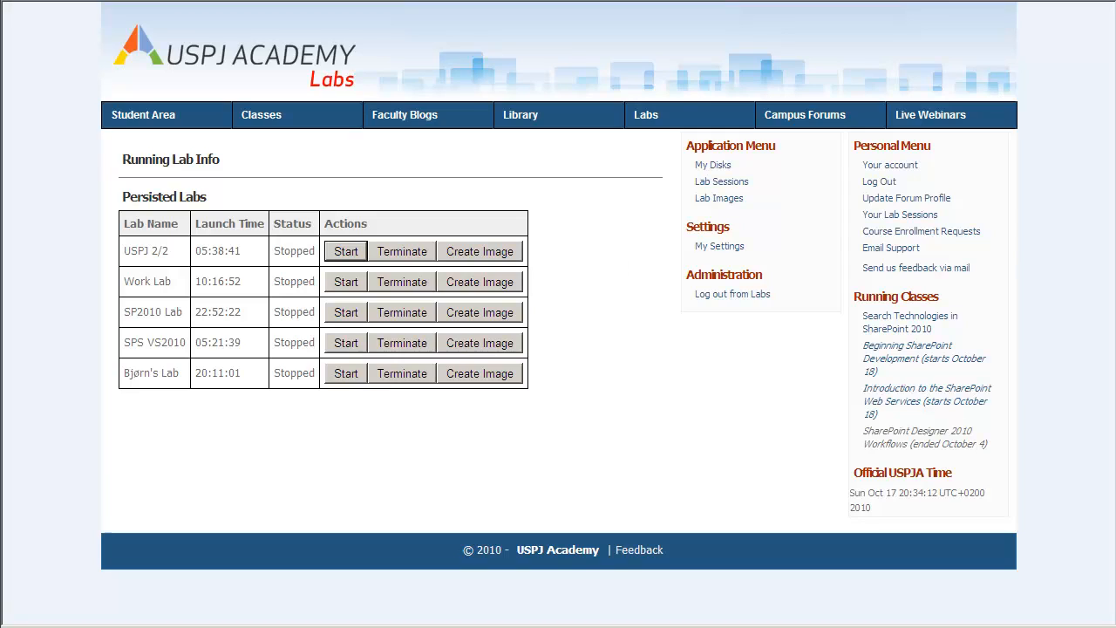